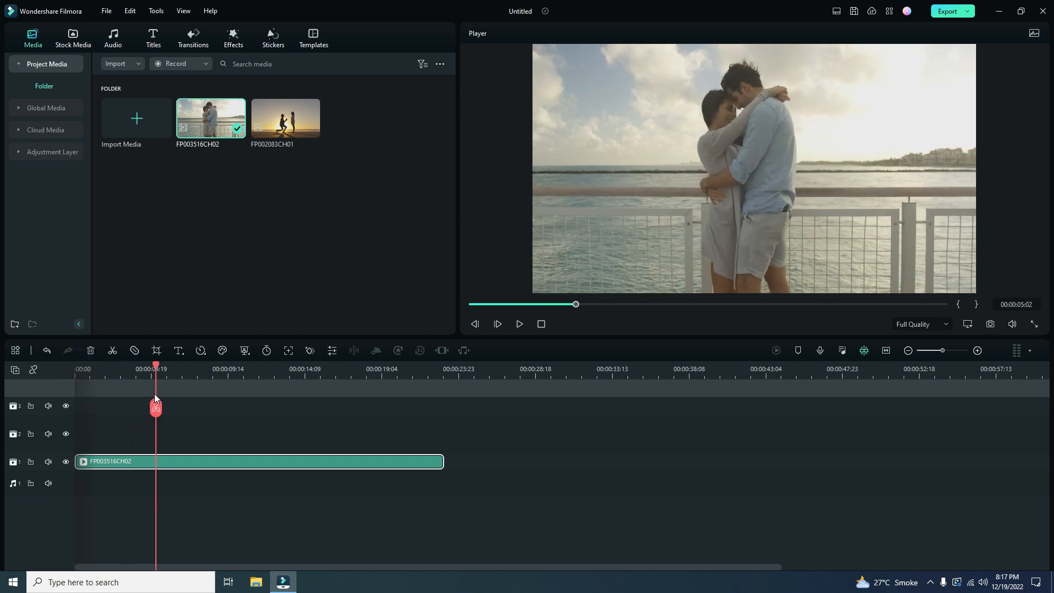
- Split the FP003516CH02 clip at 00:00:03:19, 00:00:10:17 and 00:00:15:09, and delete the last piece
{"action": "left_click", "coordinate": [136, 416]}
{"action": "left_click", "coordinate": [137, 409]}
{"action": "left_click_drag", "start_coordinate": [136, 368], "coordinate": [248, 407]}
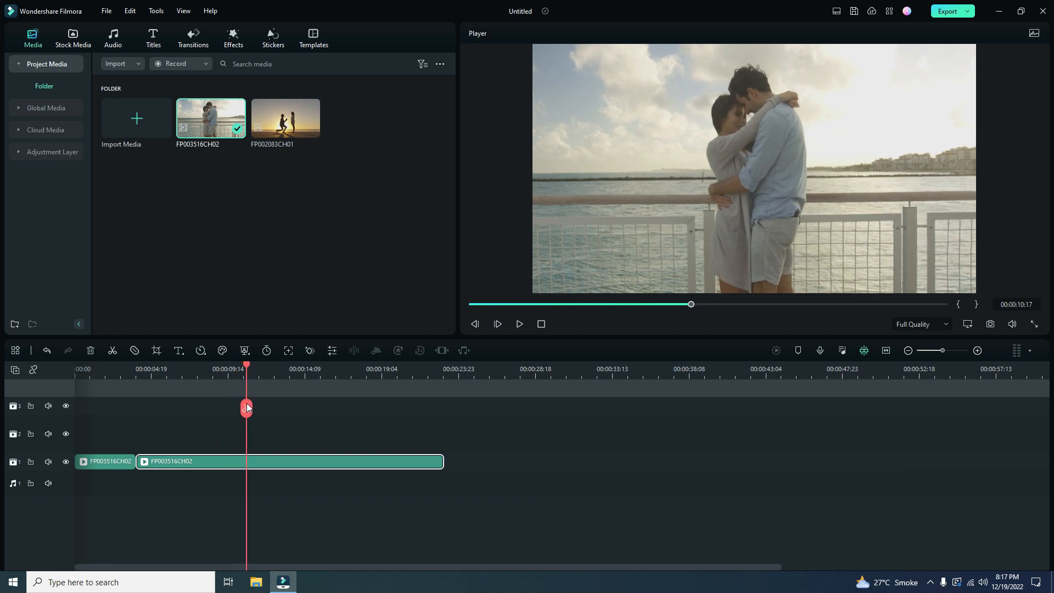
{"action": "left_click", "coordinate": [247, 410]}
{"action": "left_click_drag", "start_coordinate": [246, 365], "coordinate": [322, 391]}
{"action": "left_click", "coordinate": [323, 409]}
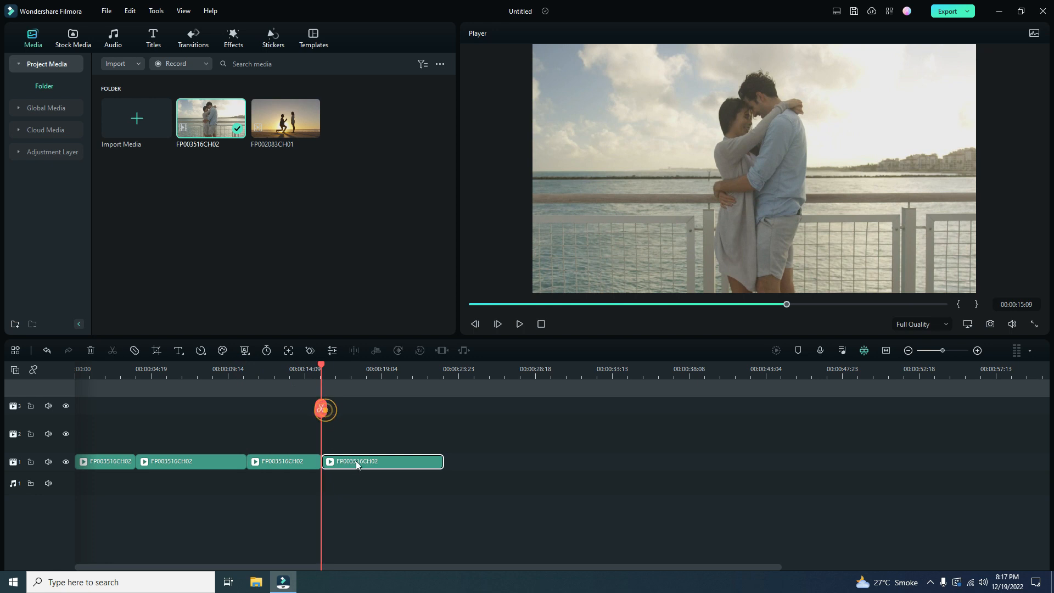
{"action": "left_click", "coordinate": [90, 351]}
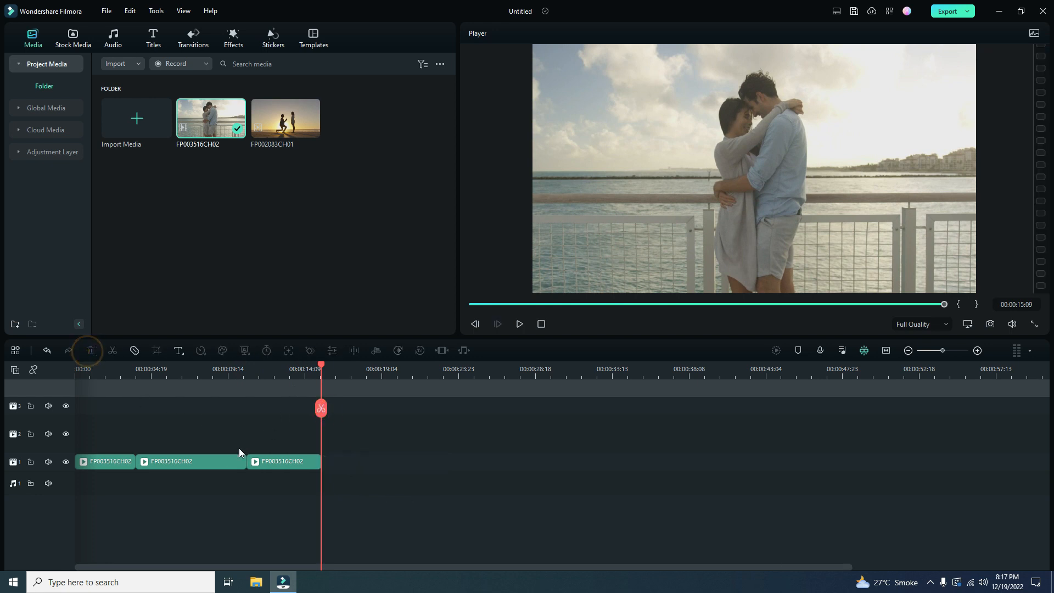
- Duplicate the middle FP003516CH02 segment onto video track 3, directly above the original segment
{"action": "double_click", "coordinate": [192, 465]}
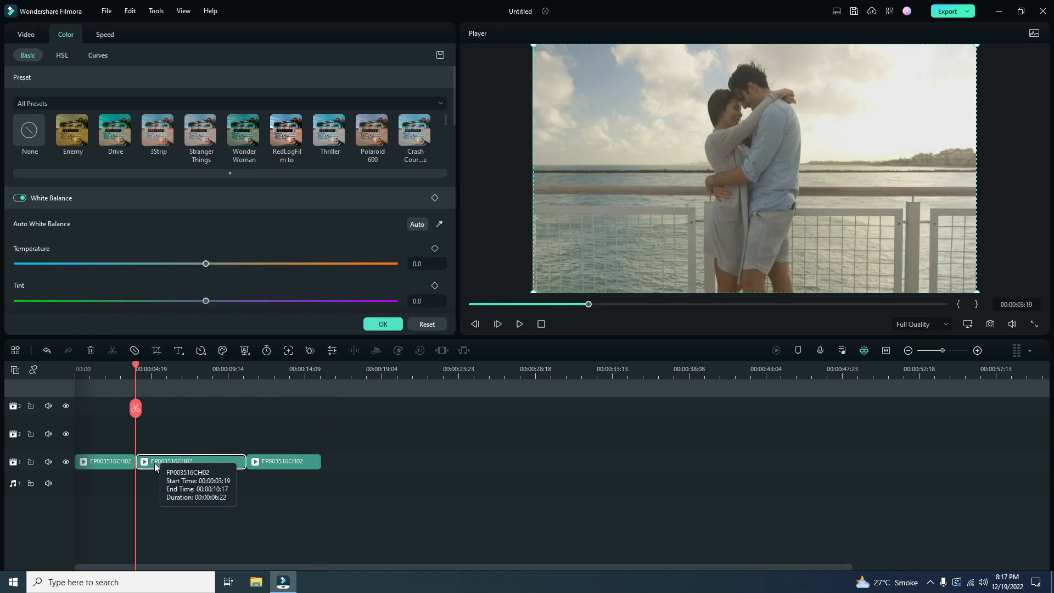
{"action": "left_click_drag", "start_coordinate": [56, 413], "coordinate": [65, 446]}
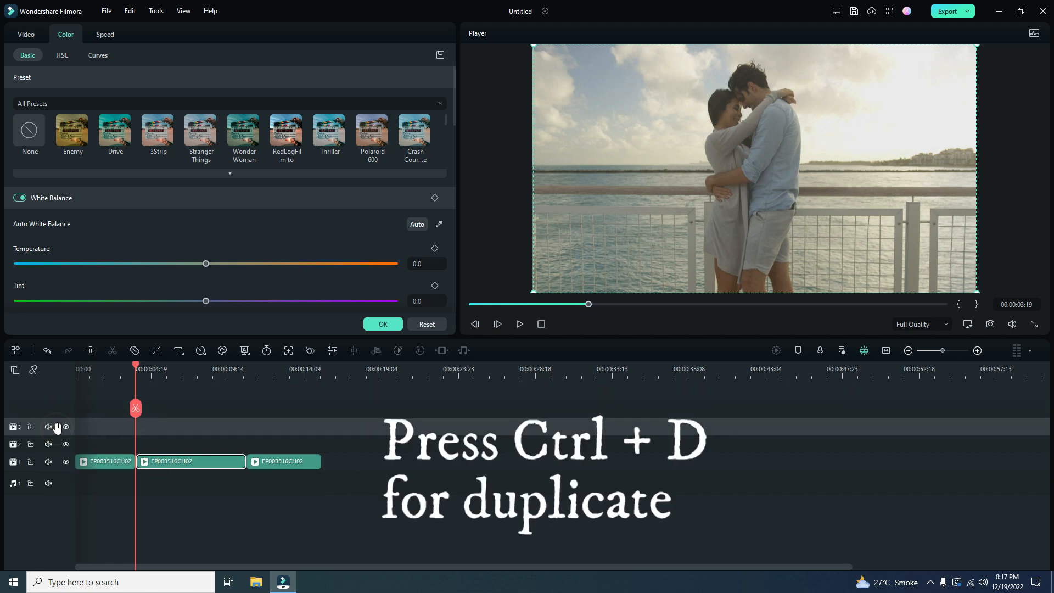
{"action": "key", "text": "ctrl+d"}
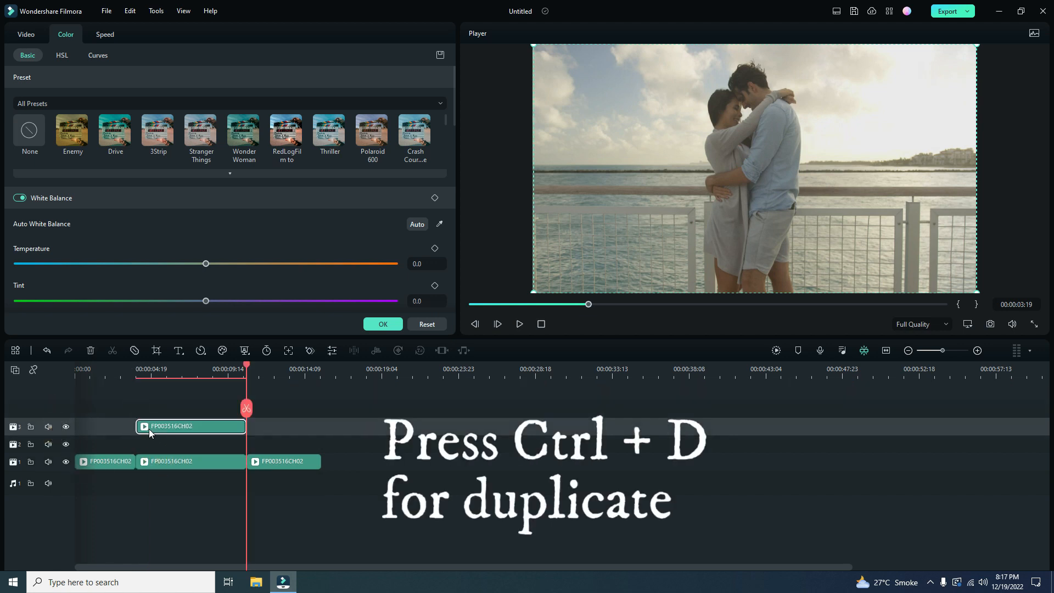
- Add the downloaded Magical Hearts Pack sticker with the purple light trail to video track 2, between the original and duplicated clips
{"action": "left_click_drag", "start_coordinate": [241, 364], "coordinate": [170, 407]}
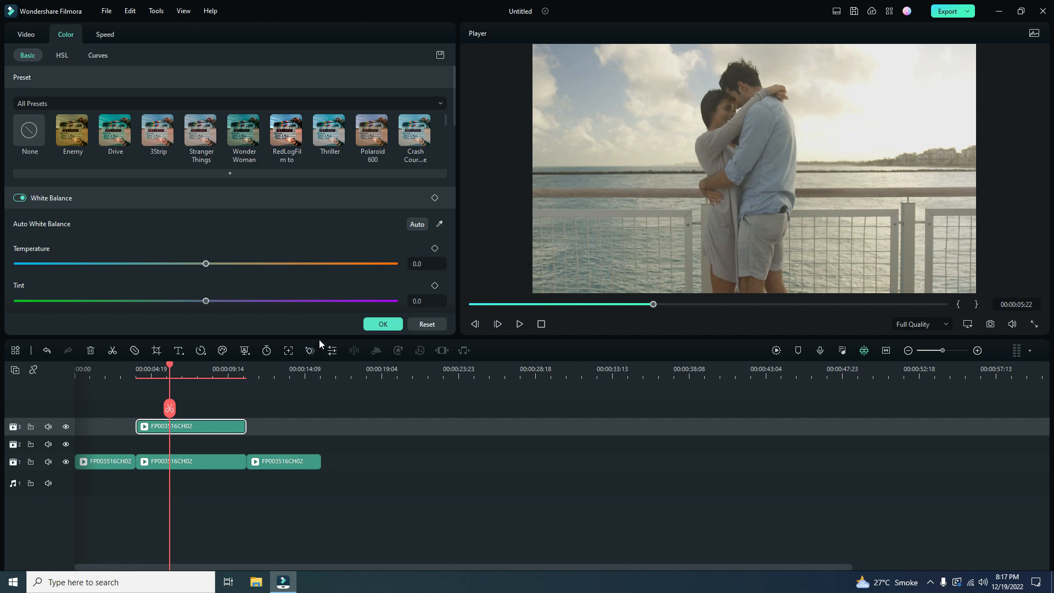
{"action": "left_click", "coordinate": [383, 324]}
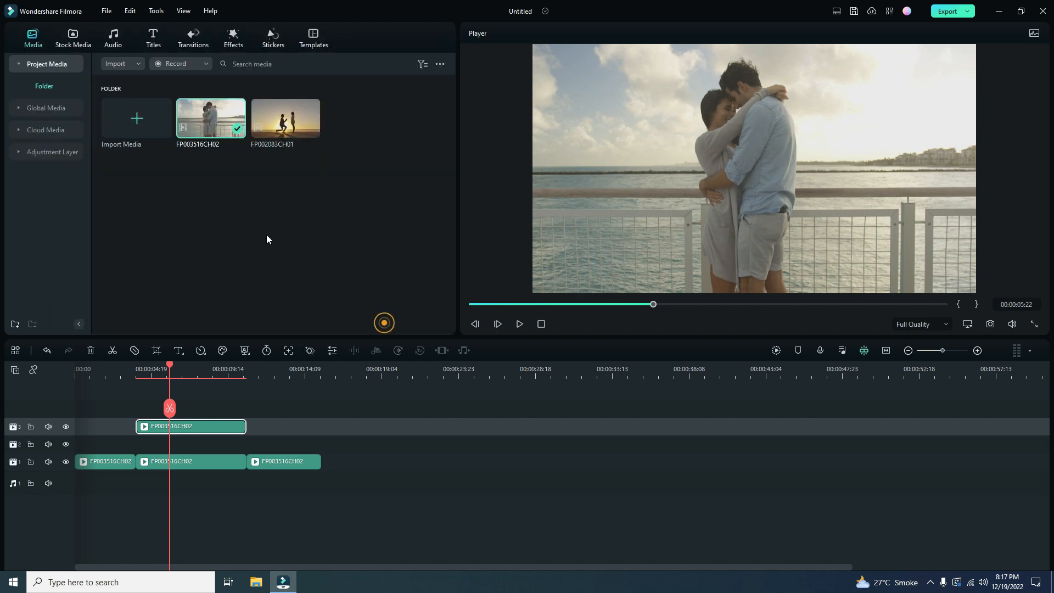
{"action": "left_click", "coordinate": [235, 38]}
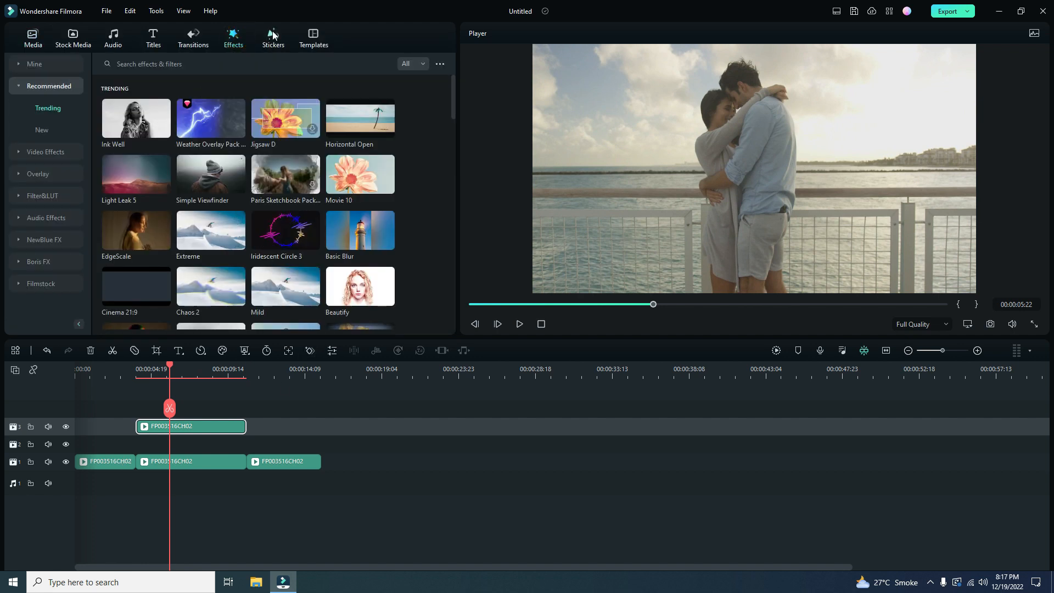
{"action": "left_click", "coordinate": [273, 35]}
{"action": "scroll", "coordinate": [265, 245], "scroll_direction": "up", "scroll_amount": 3}
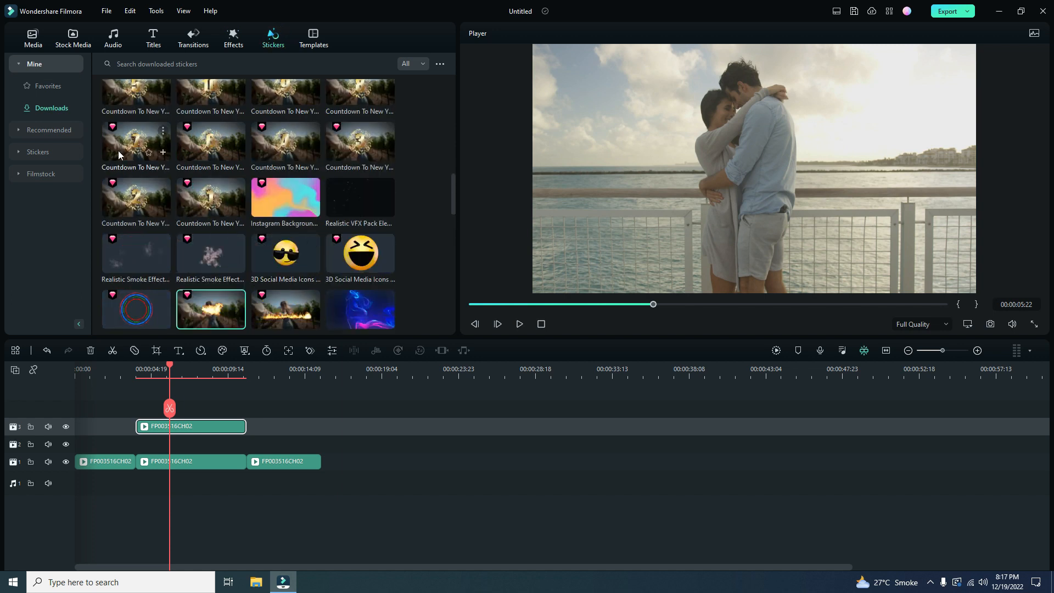
{"action": "scroll", "coordinate": [218, 178], "scroll_direction": "up", "scroll_amount": 10}
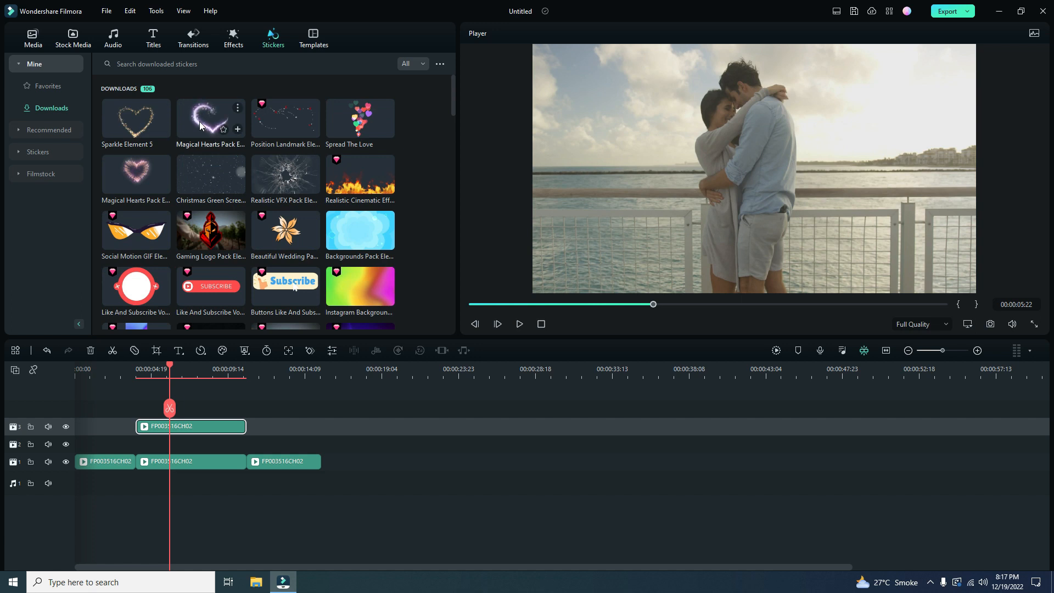
{"action": "left_click_drag", "start_coordinate": [200, 121], "coordinate": [147, 450]}
- Enable Smart Cutout for the duplicated clip on track 3 and open its maximized editor at the first frame
{"action": "left_click", "coordinate": [183, 429]}
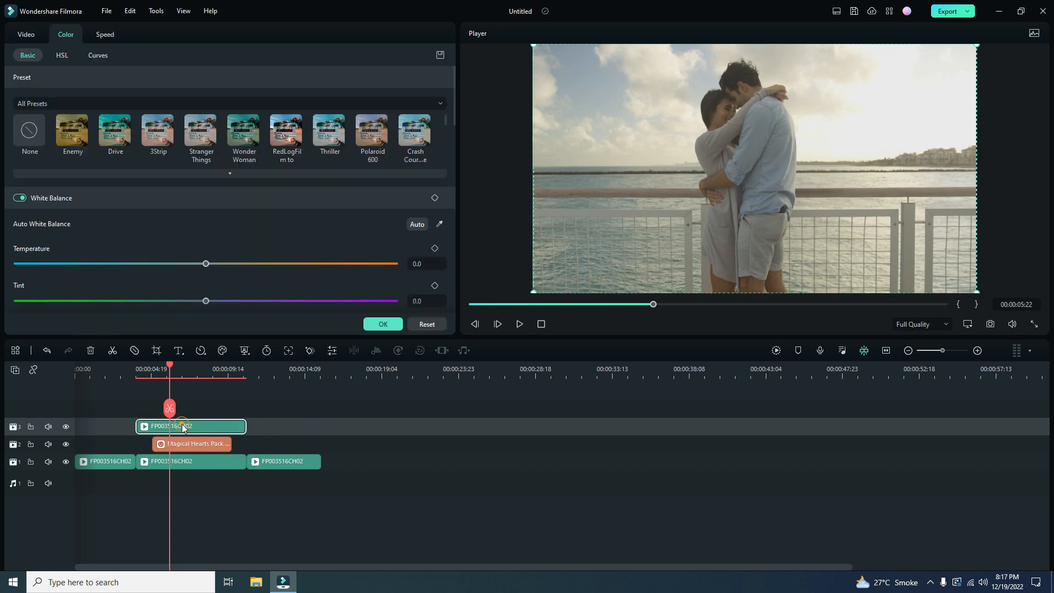
{"action": "left_click", "coordinate": [26, 34]}
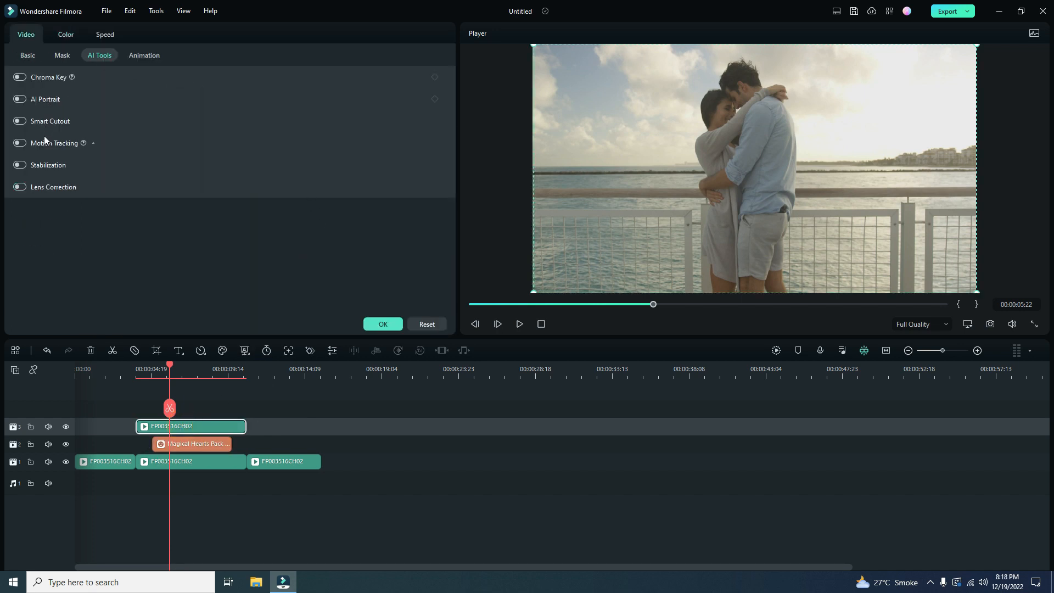
{"action": "left_click", "coordinate": [41, 123]}
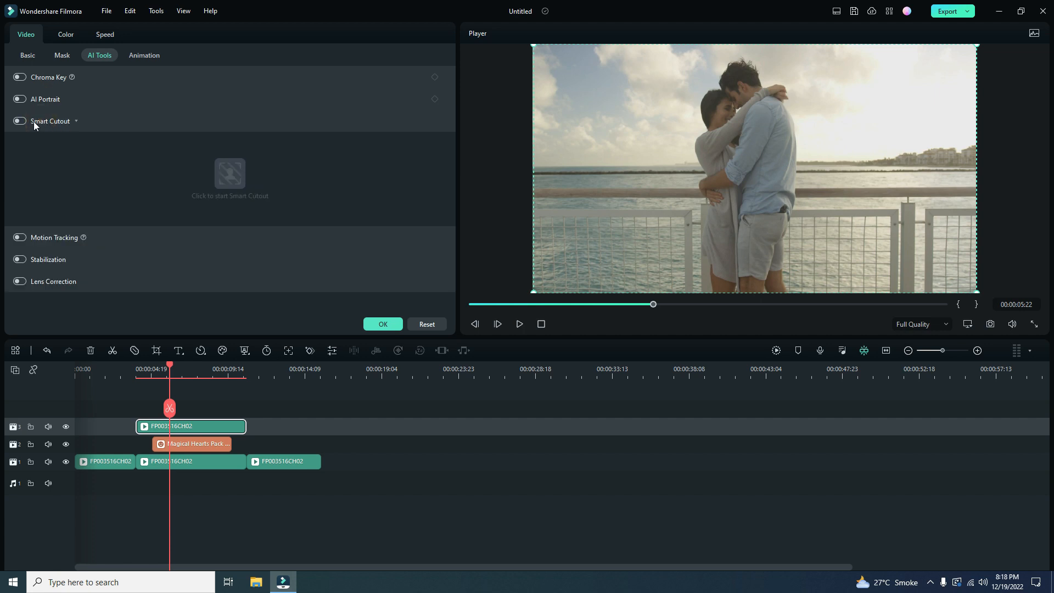
{"action": "left_click", "coordinate": [26, 124]}
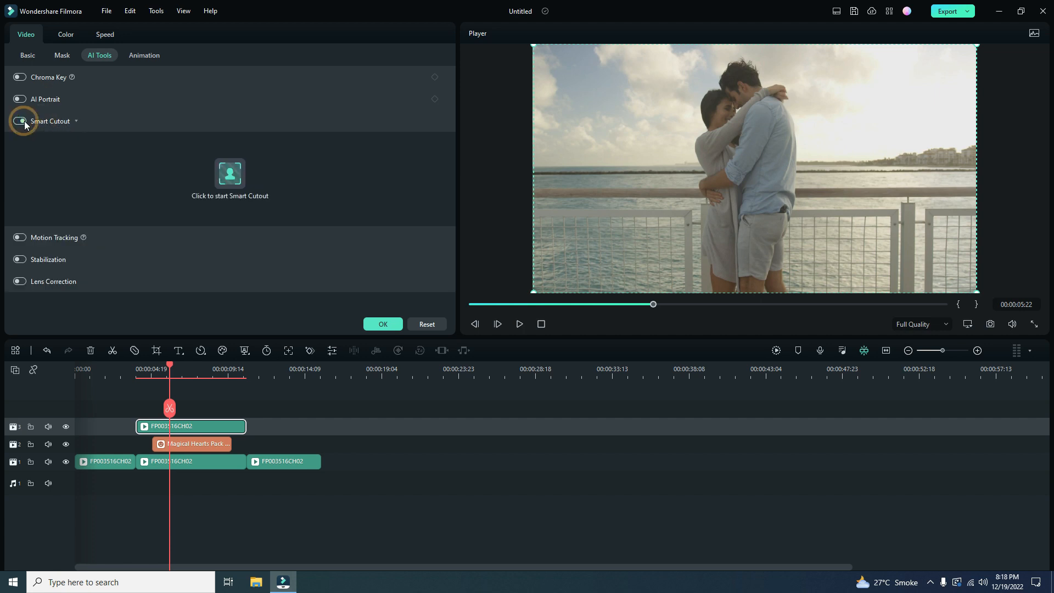
{"action": "left_click", "coordinate": [232, 173]}
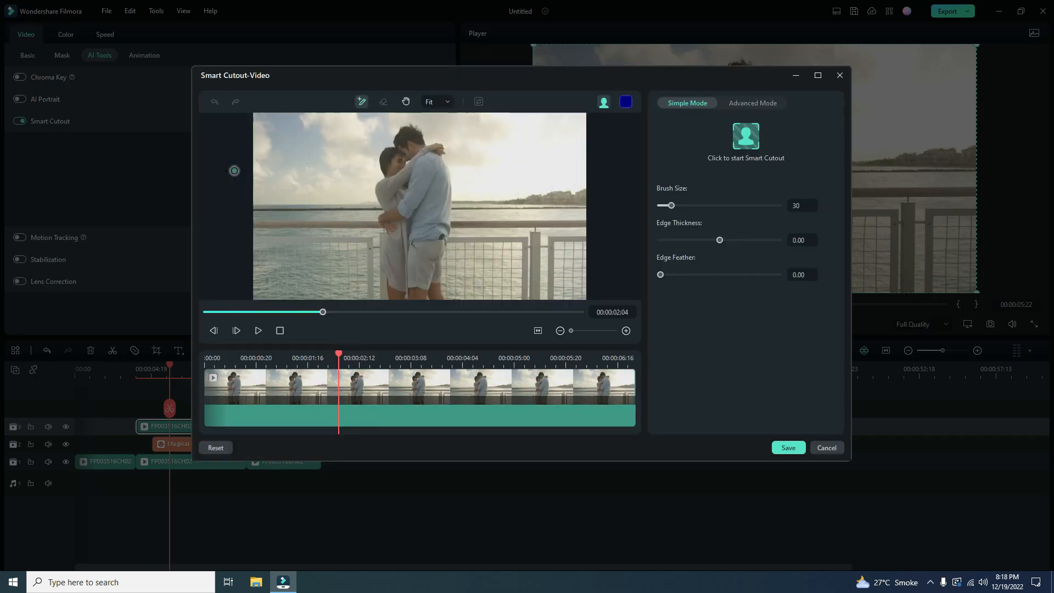
{"action": "left_click", "coordinate": [819, 75]}
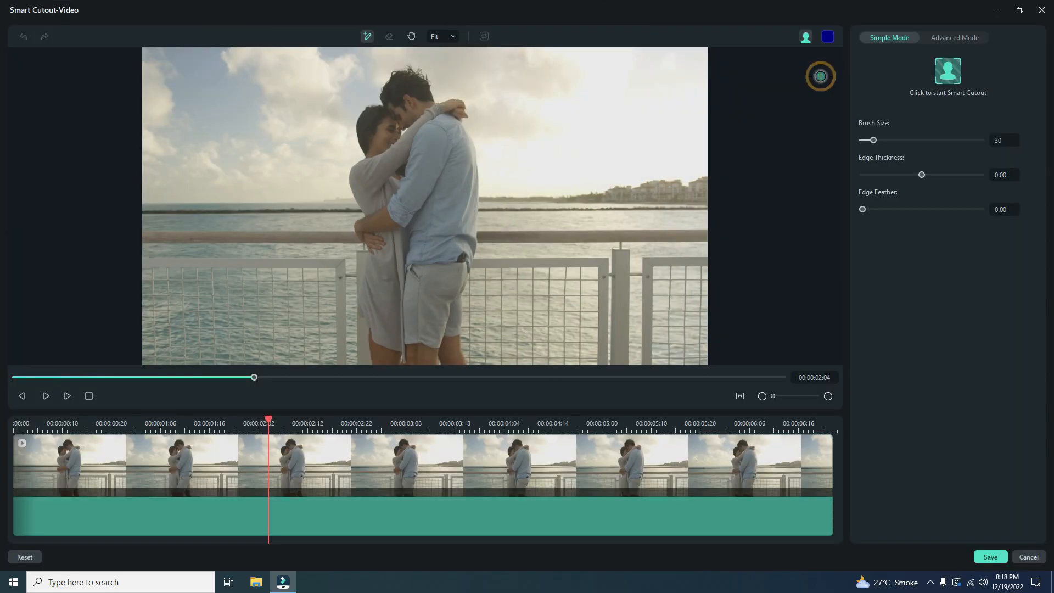
{"action": "left_click_drag", "start_coordinate": [253, 381], "coordinate": [17, 388]}
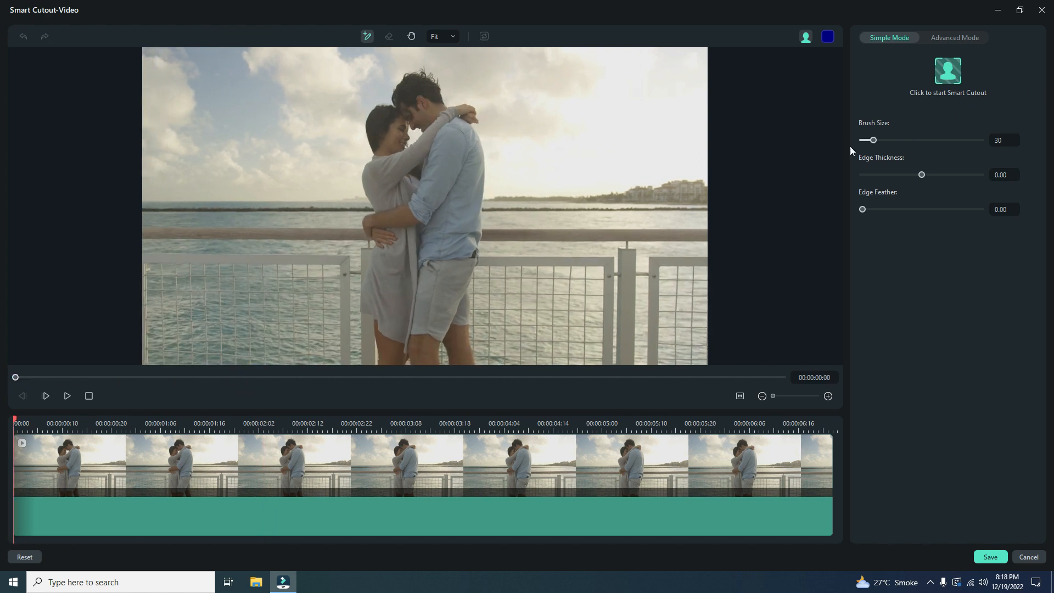
- Set the brush size to 20 and paint over the embracing couple, down to their legs, to mask them
{"action": "mouse_move", "coordinate": [873, 141]}
{"action": "left_mouse_down"}
{"action": "mouse_move", "coordinate": [996, 143]}
{"action": "mouse_move", "coordinate": [841, 161]}
{"action": "mouse_move", "coordinate": [875, 164]}
{"action": "left_mouse_up"}
{"action": "left_click_drag", "start_coordinate": [871, 167], "coordinate": [871, 166]}
{"action": "left_click_drag", "start_coordinate": [390, 135], "coordinate": [393, 285]}
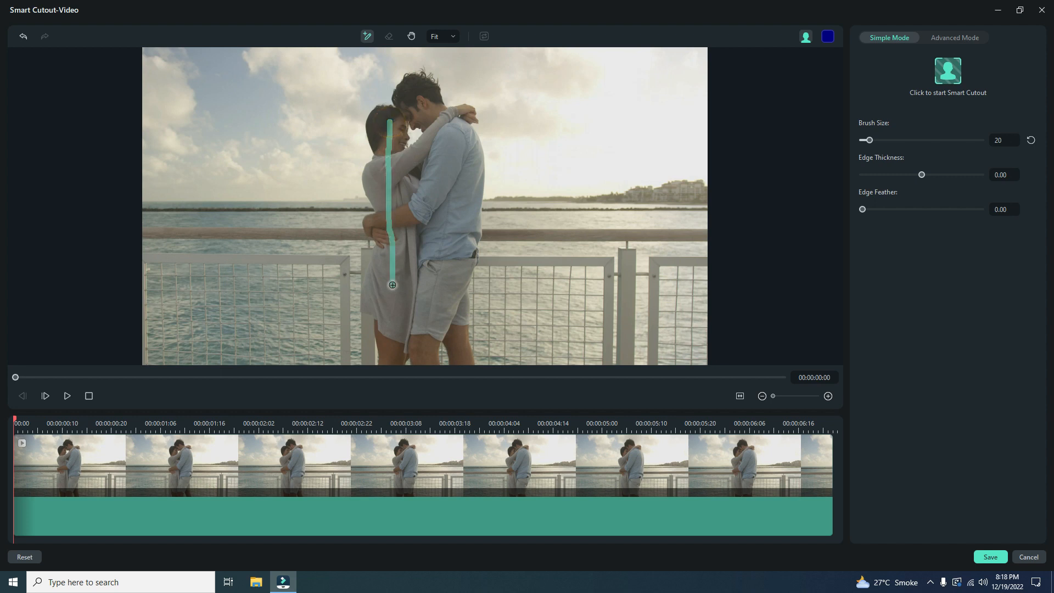
{"action": "mouse_move", "coordinate": [389, 369]}
{"action": "left_mouse_down"}
{"action": "mouse_move", "coordinate": [430, 362]}
{"action": "mouse_move", "coordinate": [419, 356]}
{"action": "left_mouse_up"}
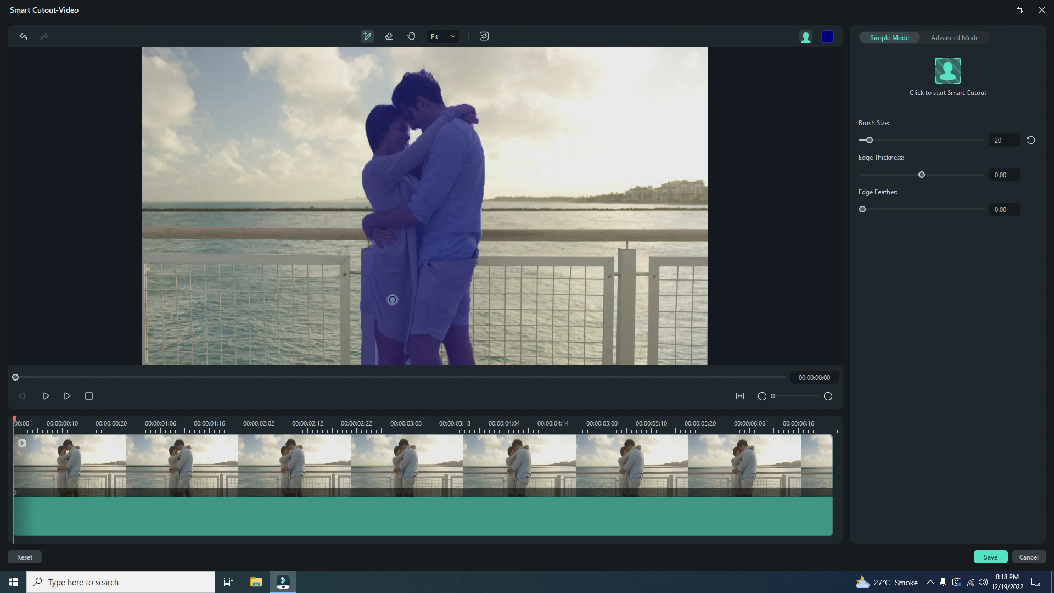
- Erase the excess mask over the railing beside the woman's dress and legs
{"action": "left_click", "coordinate": [388, 38]}
{"action": "left_click_drag", "start_coordinate": [367, 359], "coordinate": [366, 380]}
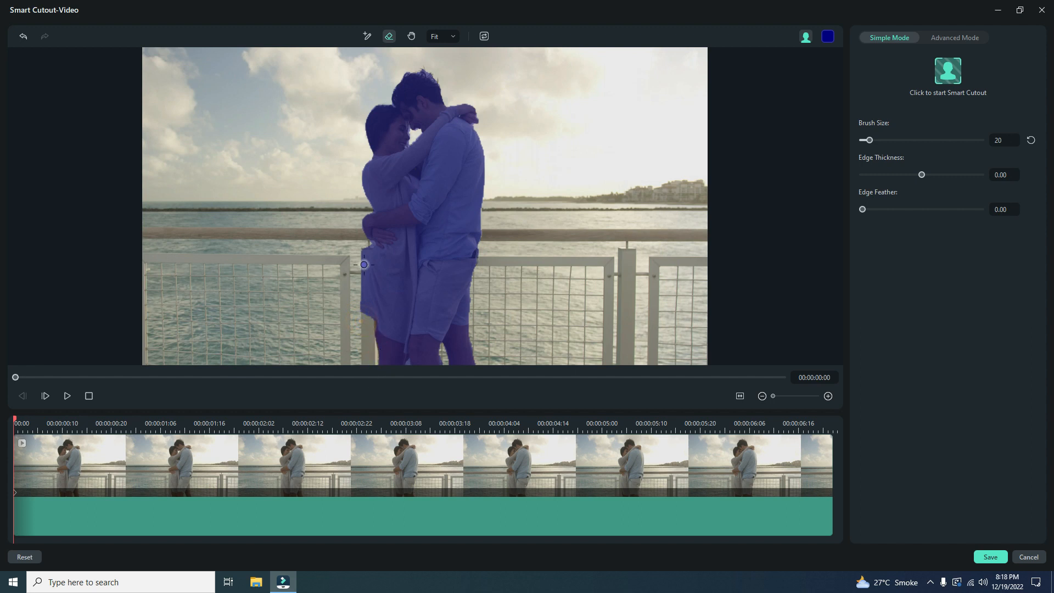
{"action": "left_click_drag", "start_coordinate": [364, 253], "coordinate": [364, 322]}
{"action": "left_click_drag", "start_coordinate": [367, 258], "coordinate": [368, 324]}
{"action": "left_click_drag", "start_coordinate": [366, 244], "coordinate": [365, 324]}
- Feather the mask edge by a little over 4, process the Smart Cutout across the whole clip, and save it
{"action": "left_click_drag", "start_coordinate": [864, 212], "coordinate": [881, 216]}
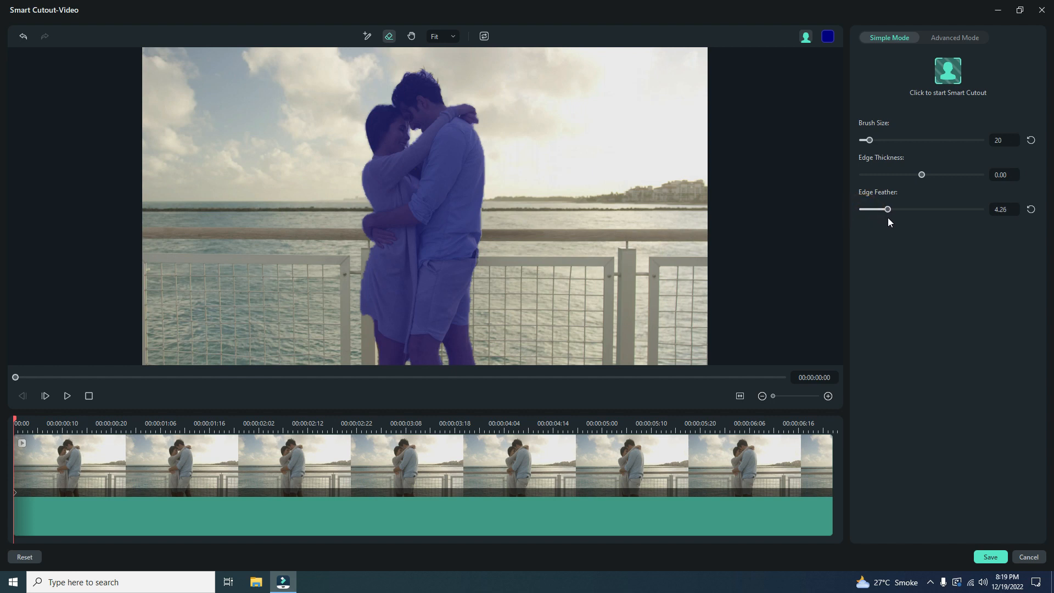
{"action": "left_click", "coordinate": [950, 78]}
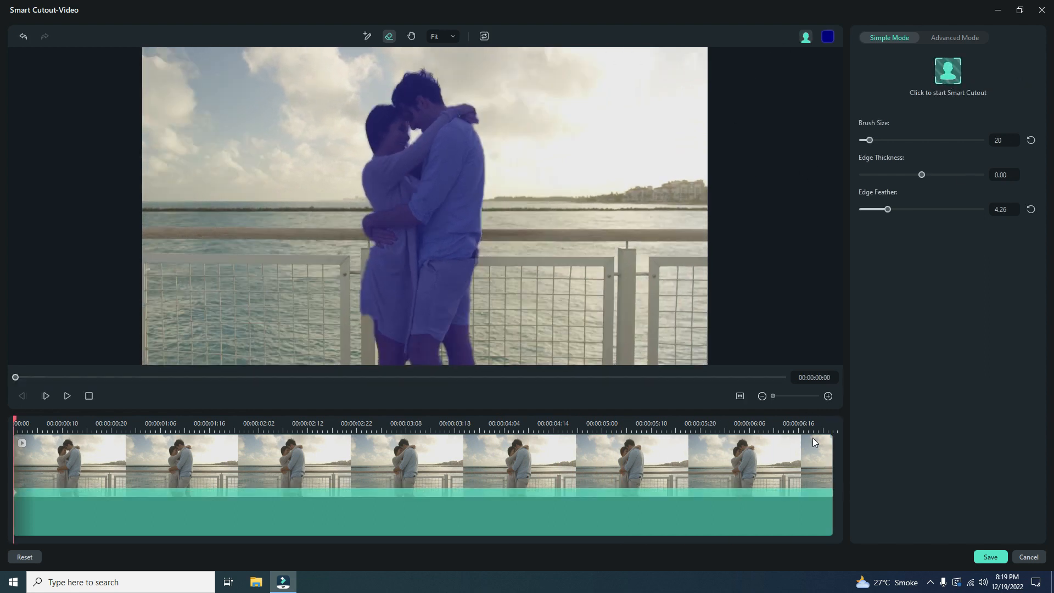
{"action": "left_click_drag", "start_coordinate": [892, 212], "coordinate": [898, 213]}
{"action": "left_click", "coordinate": [990, 556]}
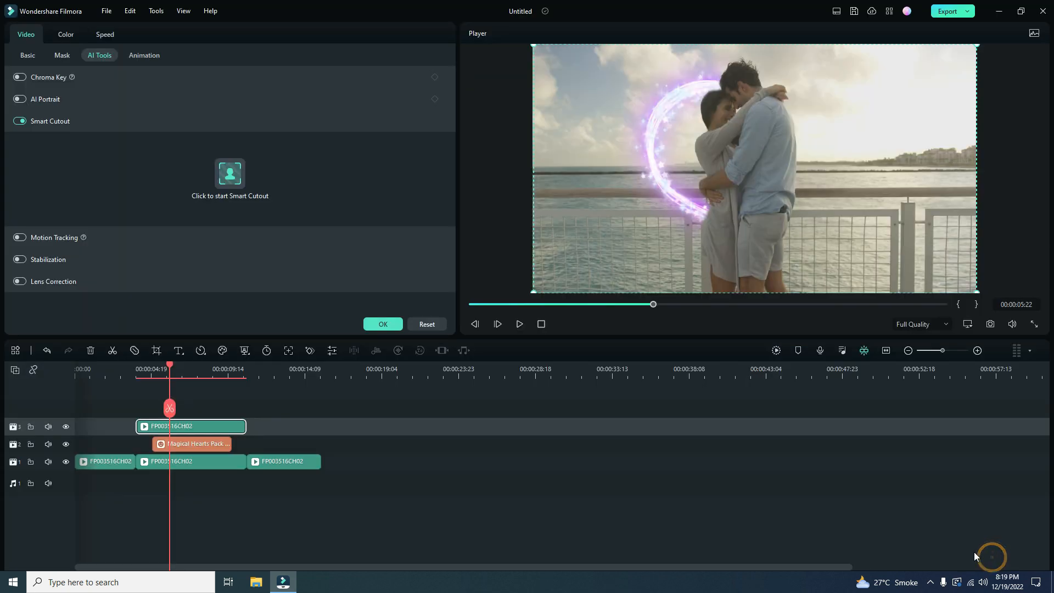
- Play back the middle section to check the heart sticker passing behind the couple, and close the clip settings
{"action": "left_click_drag", "start_coordinate": [162, 367], "coordinate": [134, 404]}
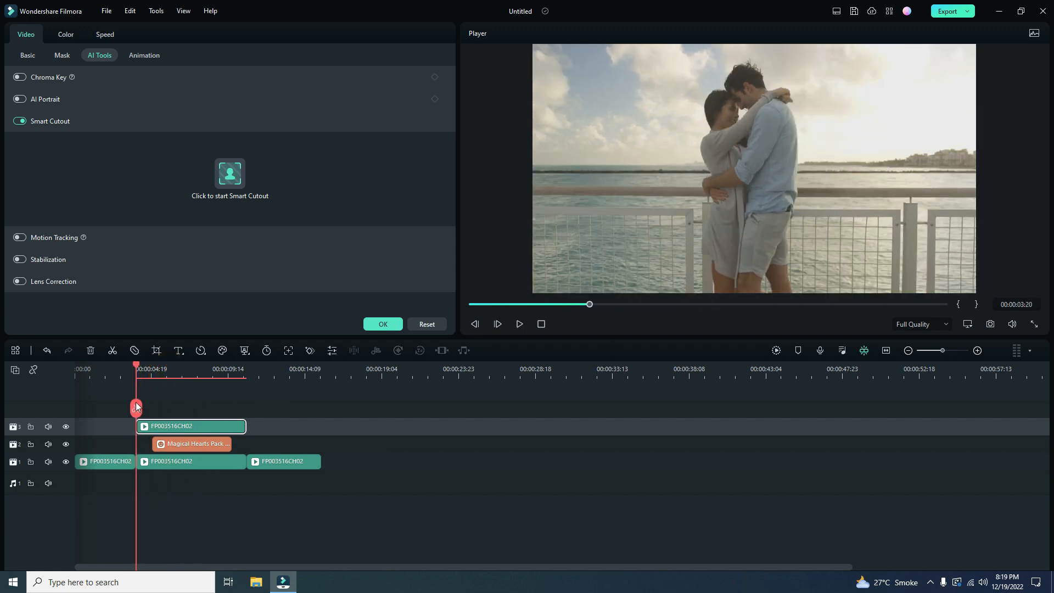
{"action": "left_click", "coordinate": [519, 324]}
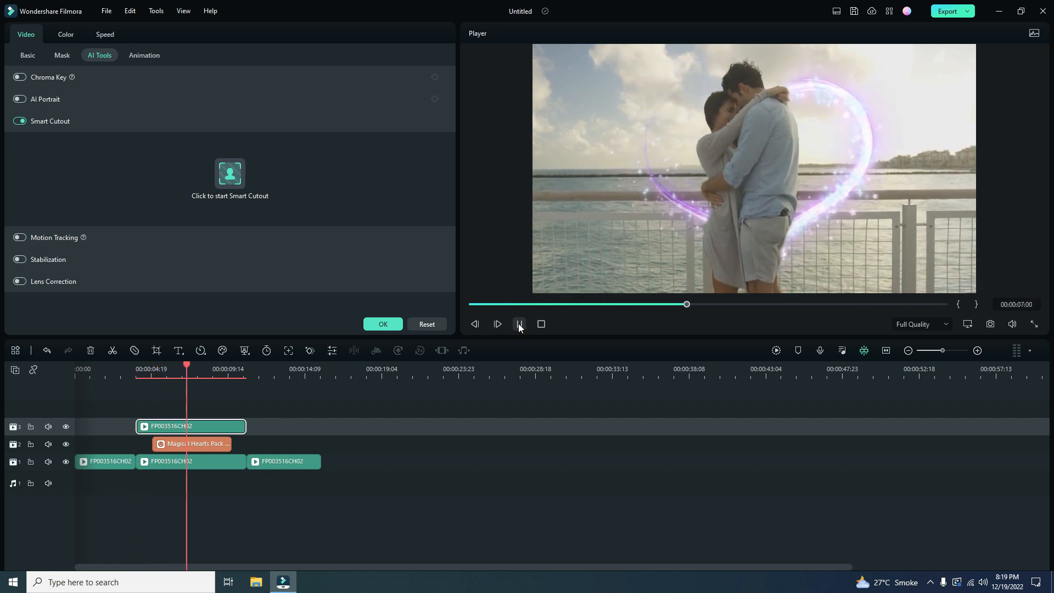
{"action": "left_click", "coordinate": [518, 324]}
{"action": "left_click", "coordinate": [383, 324]}
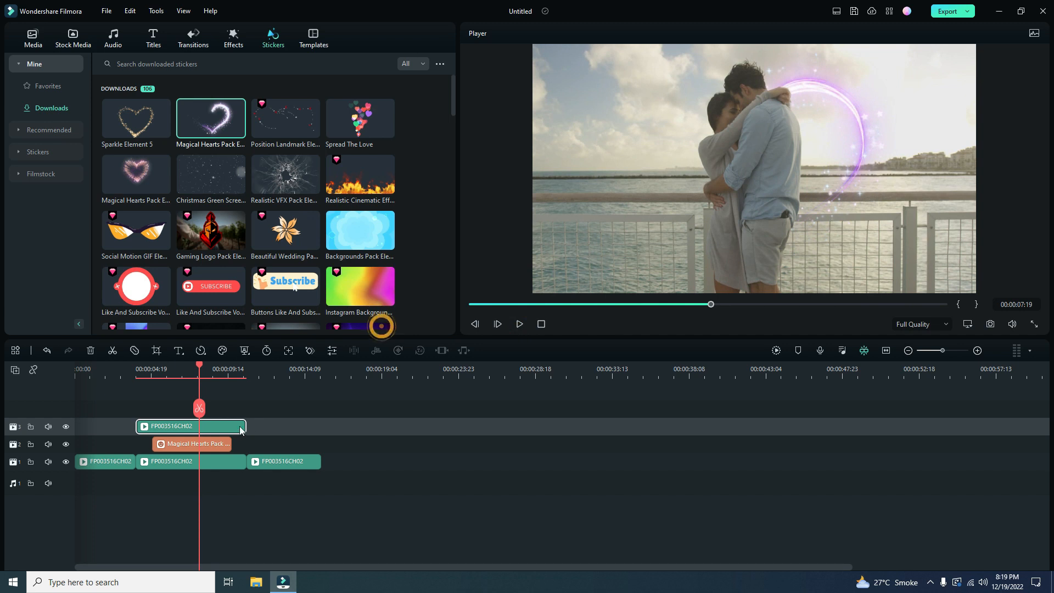
- Replace the Magical Hearts sticker on track 2 with Sparkle Element 5 and play back the section
{"action": "left_click", "coordinate": [219, 446]}
{"action": "left_click", "coordinate": [91, 351]}
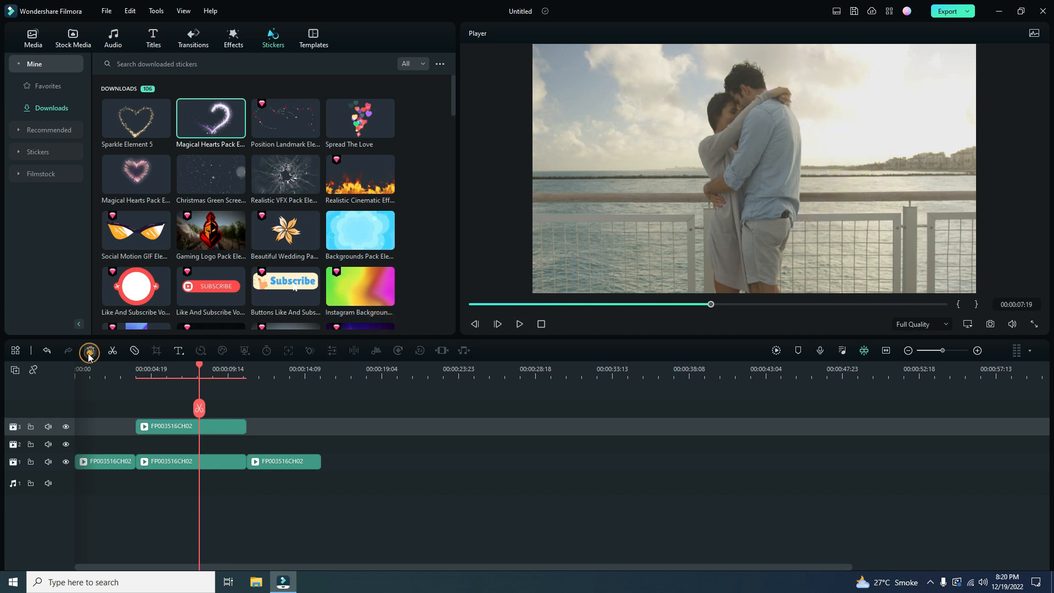
{"action": "left_click_drag", "start_coordinate": [127, 120], "coordinate": [165, 444]}
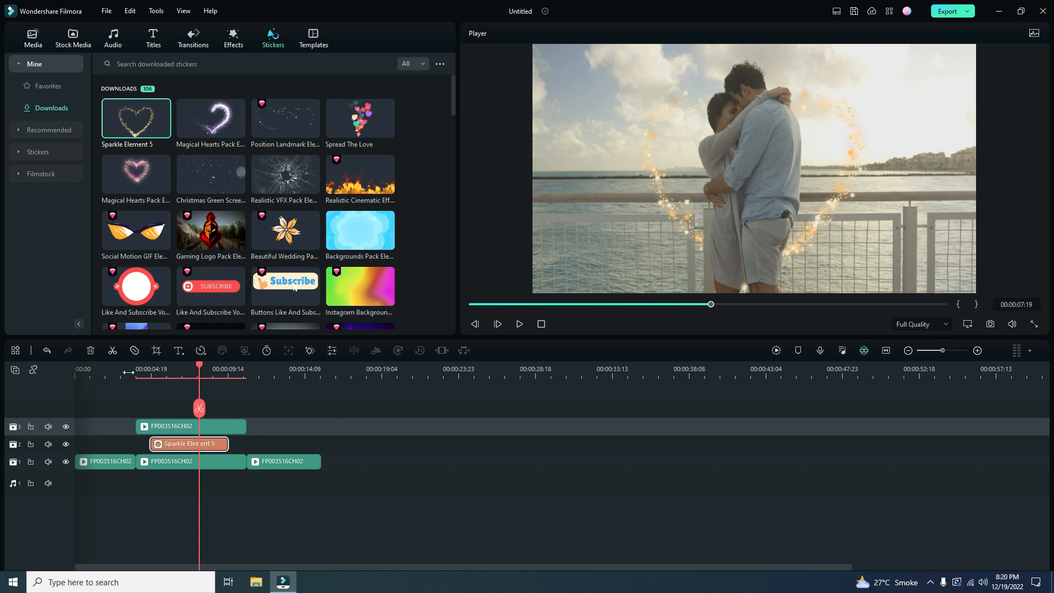
{"action": "left_click", "coordinate": [129, 371]}
{"action": "left_click", "coordinate": [523, 326]}
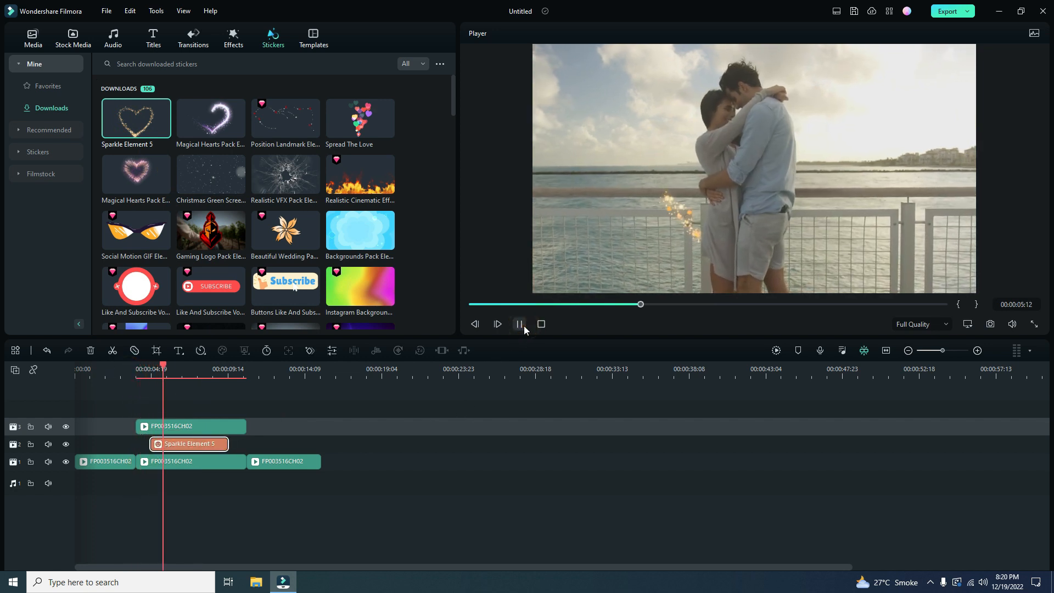
{"action": "left_click", "coordinate": [519, 324]}
- Move the cutout clip up to track 4, add the Spread The Love sticker on track 3, and preview the section
{"action": "left_click", "coordinate": [165, 419]}
{"action": "left_click_drag", "start_coordinate": [165, 420], "coordinate": [165, 406]}
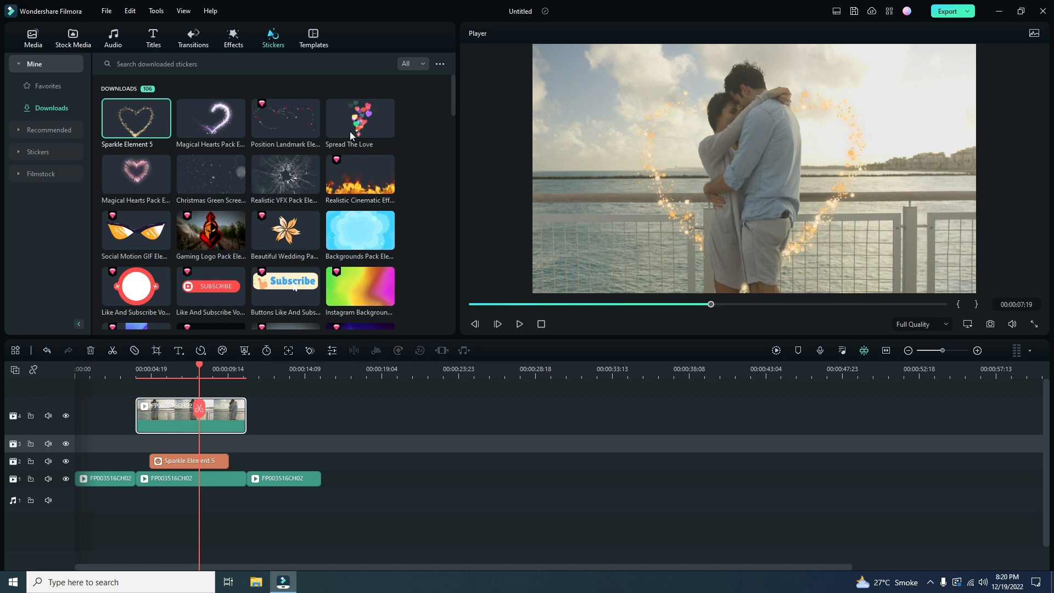
{"action": "left_click_drag", "start_coordinate": [358, 127], "coordinate": [153, 444]}
{"action": "left_click", "coordinate": [130, 368]}
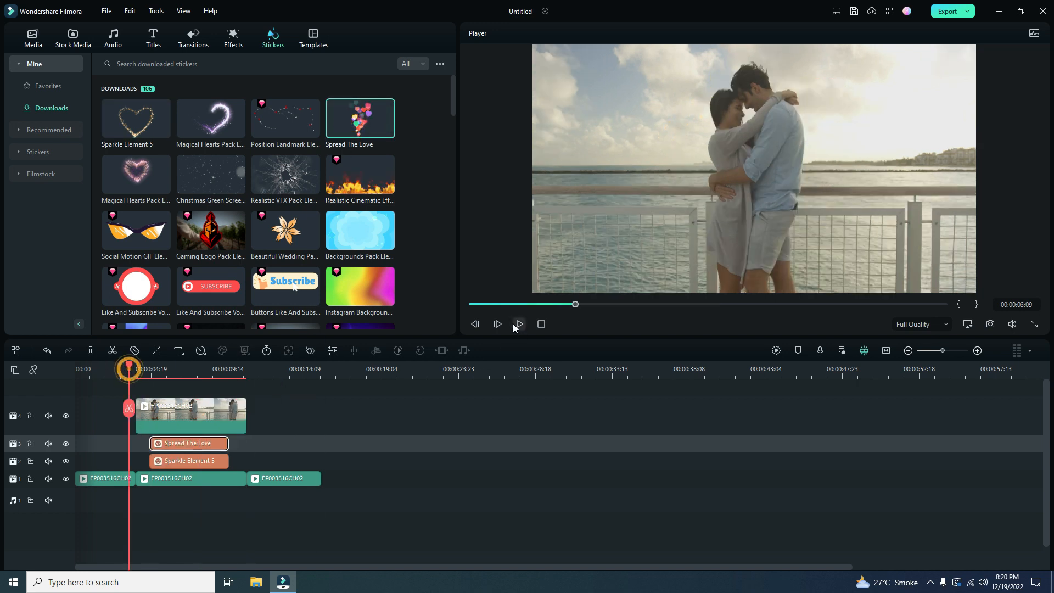
{"action": "left_click", "coordinate": [517, 324]}
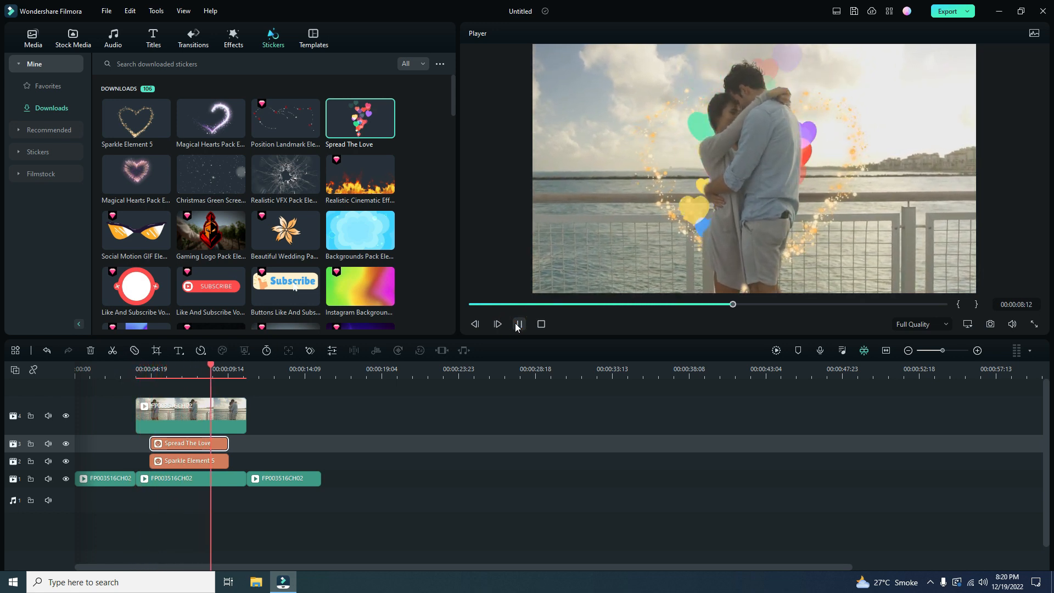
{"action": "left_click", "coordinate": [518, 324]}
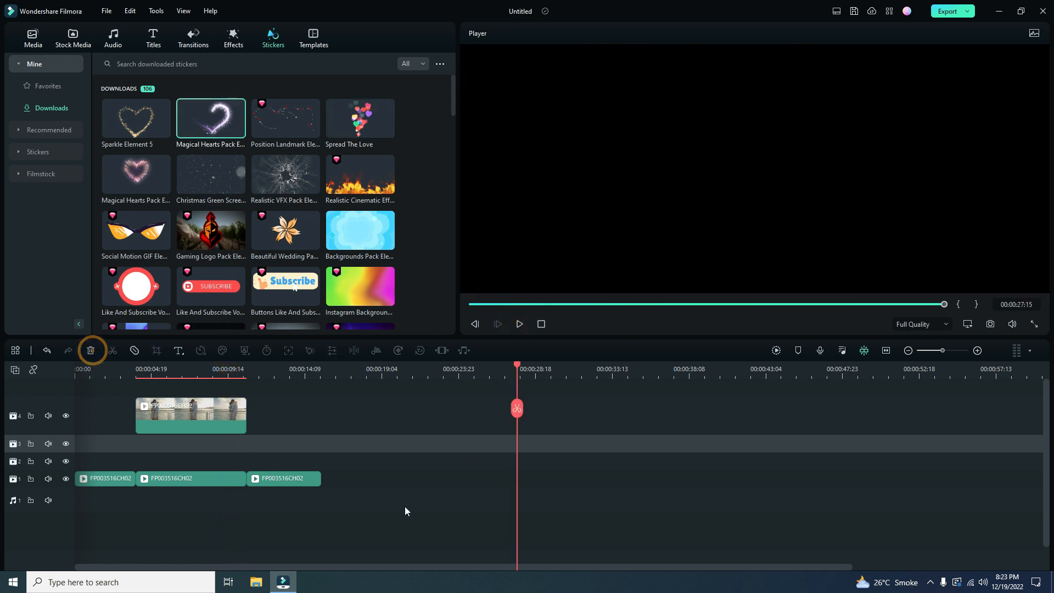
- Clear all clips and stickers from the timeline and place the FP002083CH01 video at the start of track 1
{"action": "left_click_drag", "start_coordinate": [389, 522], "coordinate": [97, 391]}
{"action": "left_click", "coordinate": [91, 351]}
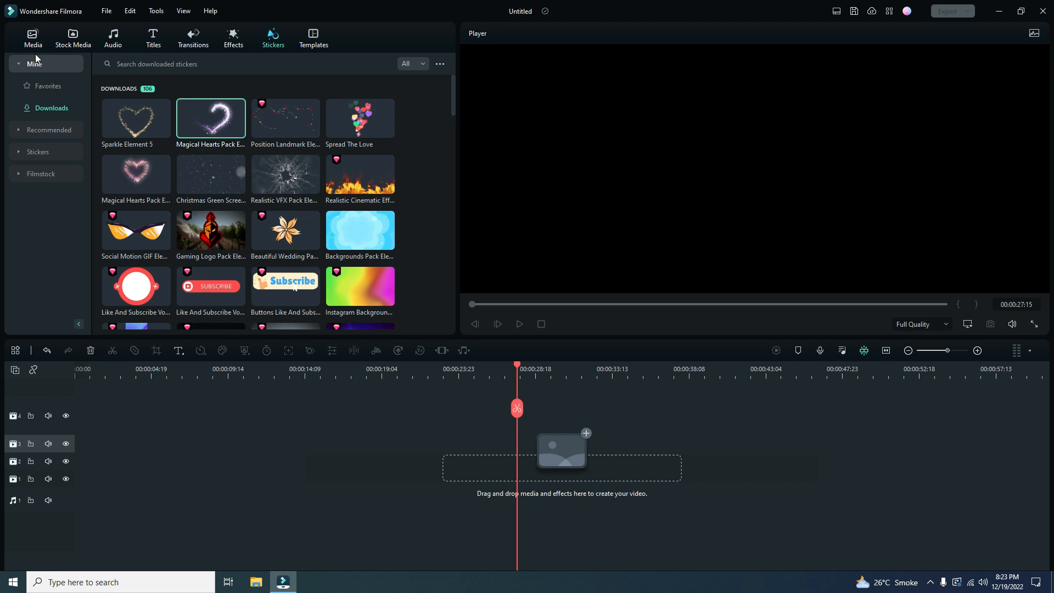
{"action": "left_click", "coordinate": [33, 39]}
{"action": "left_click_drag", "start_coordinate": [274, 131], "coordinate": [76, 482]}
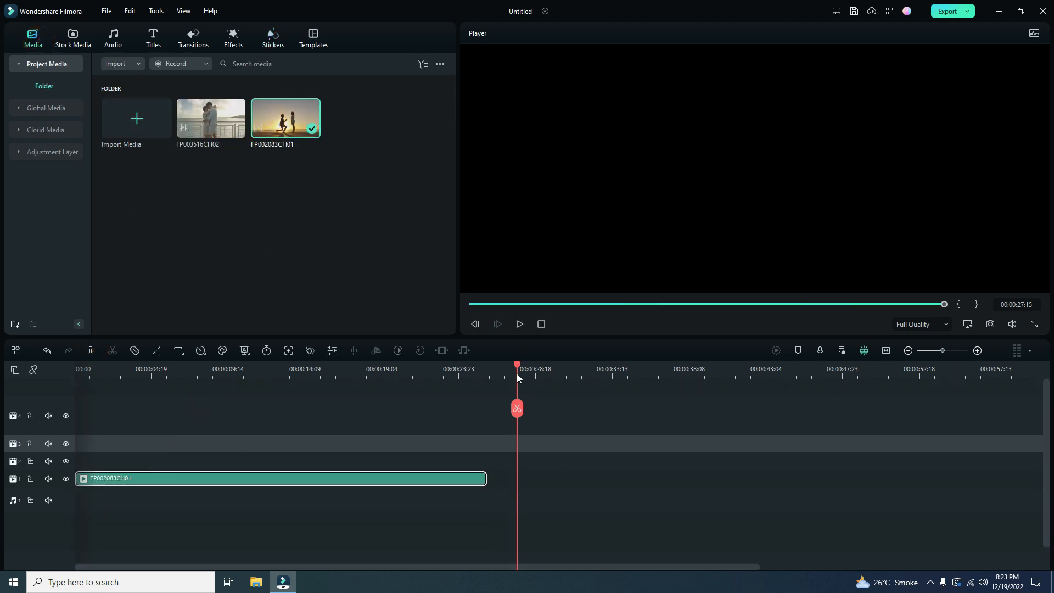
- Split the FP002083CH01 clip on track 1 at 00:00:16:00 and again at about 22 seconds
{"action": "left_click_drag", "start_coordinate": [517, 368], "coordinate": [332, 482]}
{"action": "left_click", "coordinate": [329, 409]}
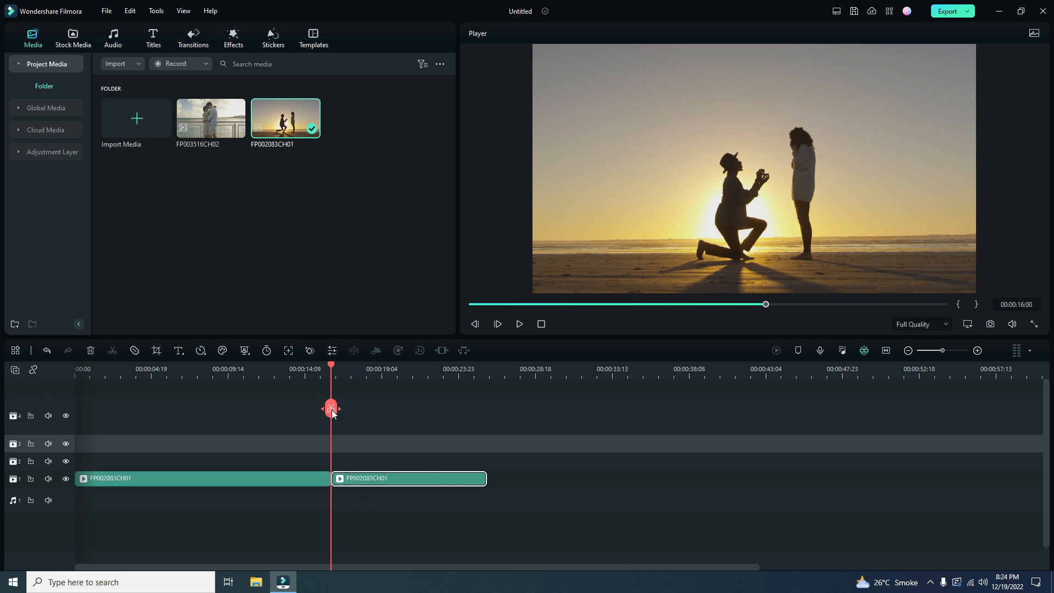
{"action": "left_click_drag", "start_coordinate": [332, 367], "coordinate": [422, 406]}
{"action": "left_click", "coordinate": [423, 407]}
- Split the first clip segment at 00:00:12:11 and delete the opening part before the cut
{"action": "left_click", "coordinate": [273, 383]}
{"action": "left_click", "coordinate": [294, 476]}
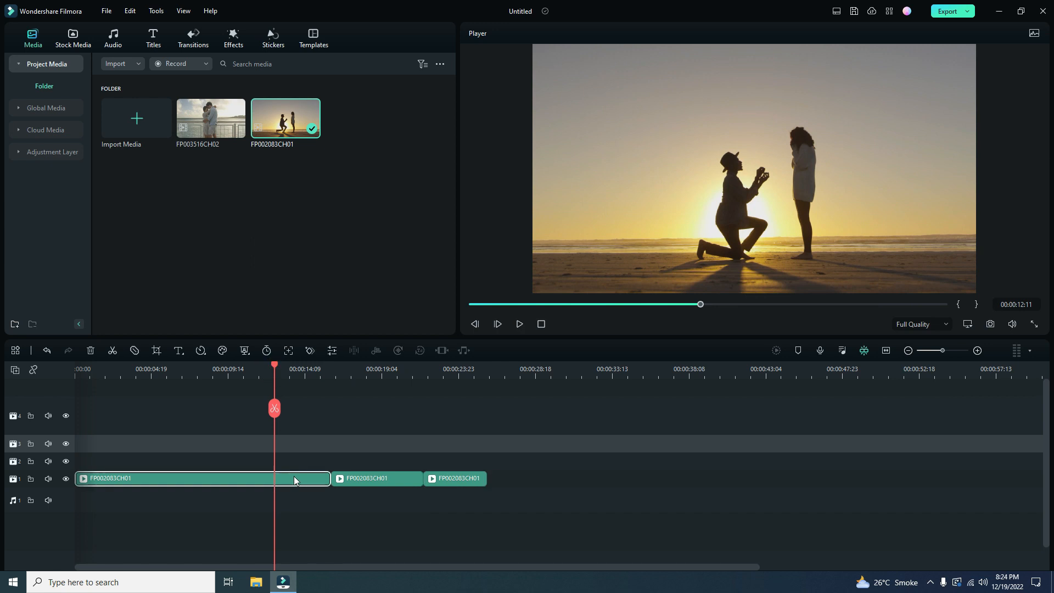
{"action": "left_click", "coordinate": [274, 408]}
{"action": "left_click", "coordinate": [220, 479]}
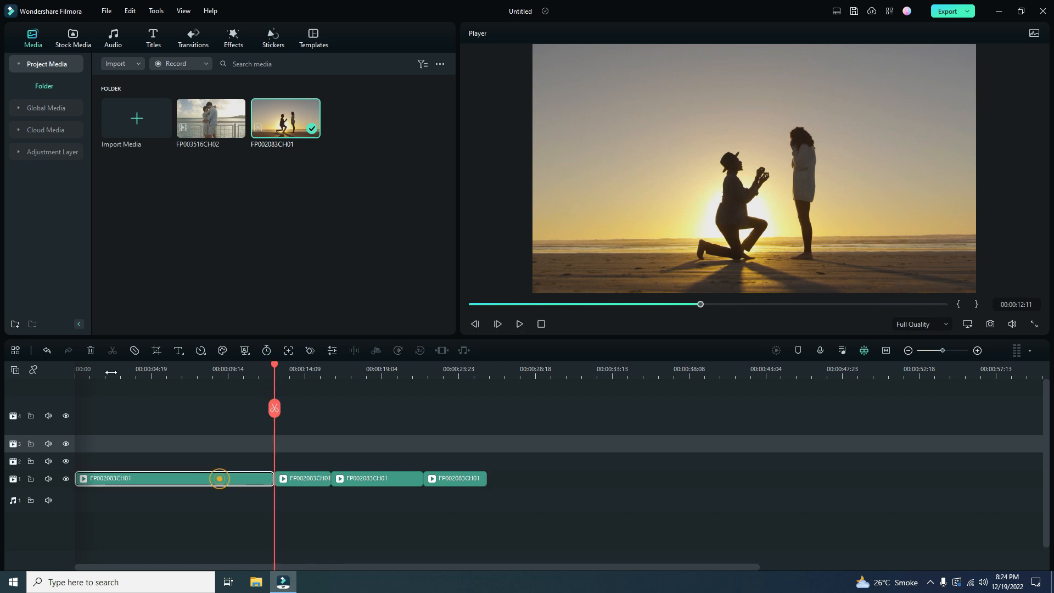
{"action": "left_click", "coordinate": [91, 350]}
- Duplicate the middle segment starting at 00:00:16:00 so the copy sits on track 3 directly above the original
{"action": "double_click", "coordinate": [364, 479]}
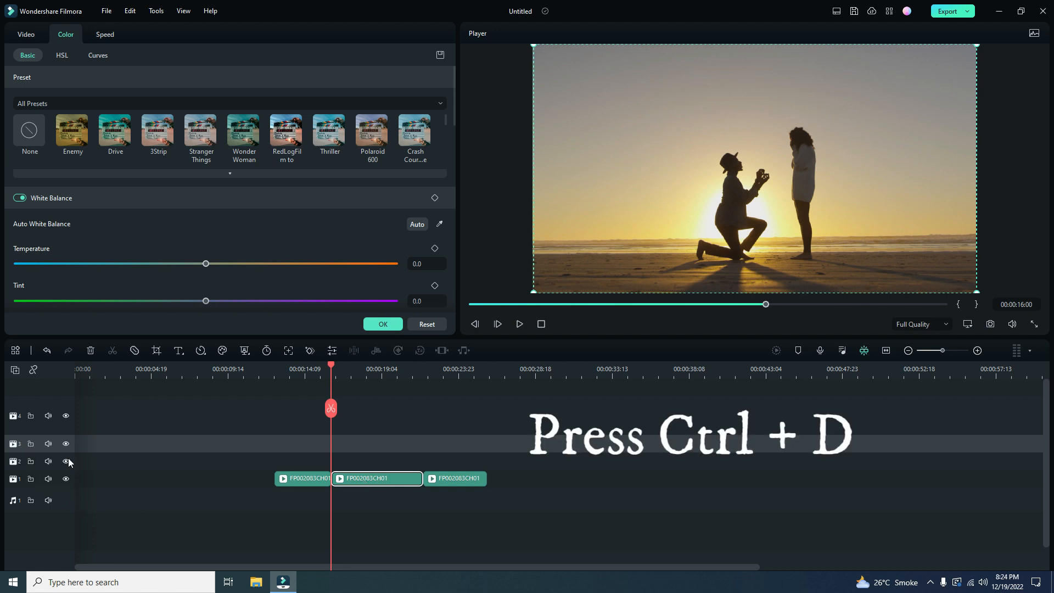
{"action": "key", "text": "ctrl+d"}
{"action": "left_click", "coordinate": [360, 445]}
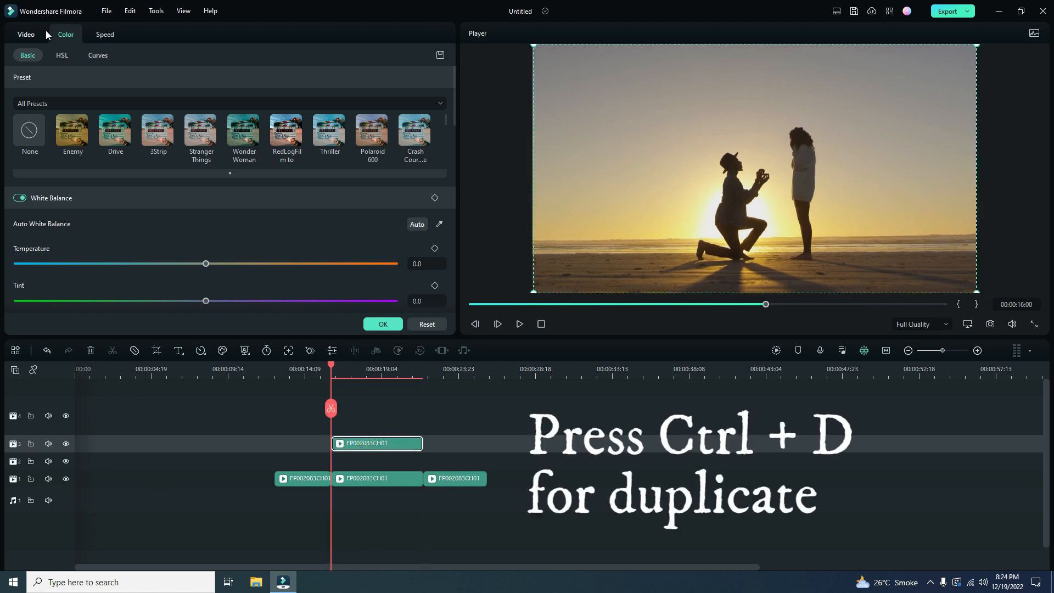
- Enable Smart Cutout on the track 3 copy and brush over the kneeling man and the standing woman to mark both for cutout
{"action": "left_click", "coordinate": [28, 34]}
{"action": "left_click", "coordinate": [100, 56]}
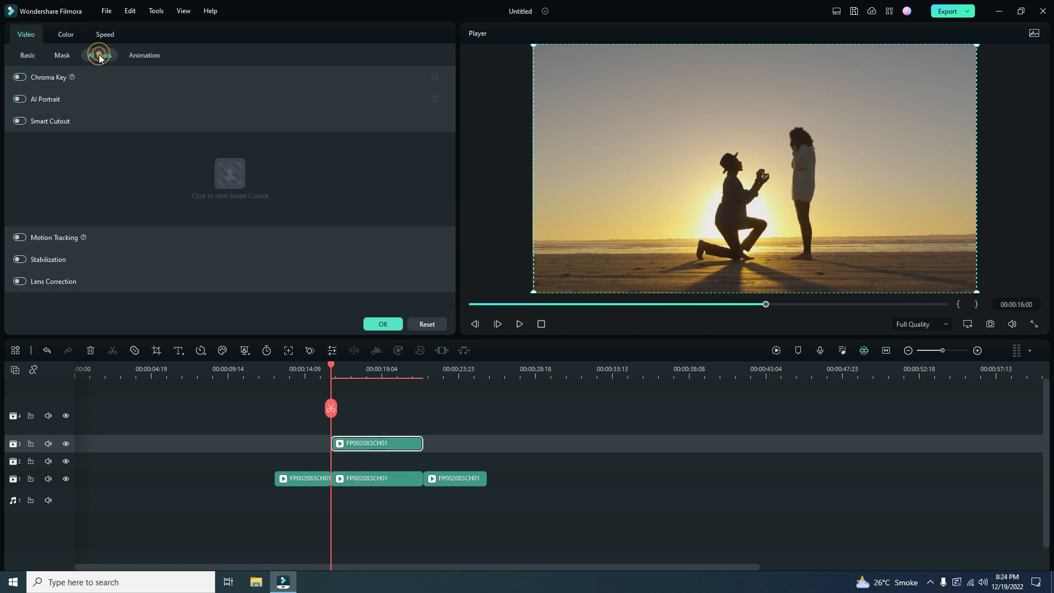
{"action": "left_click", "coordinate": [20, 121]}
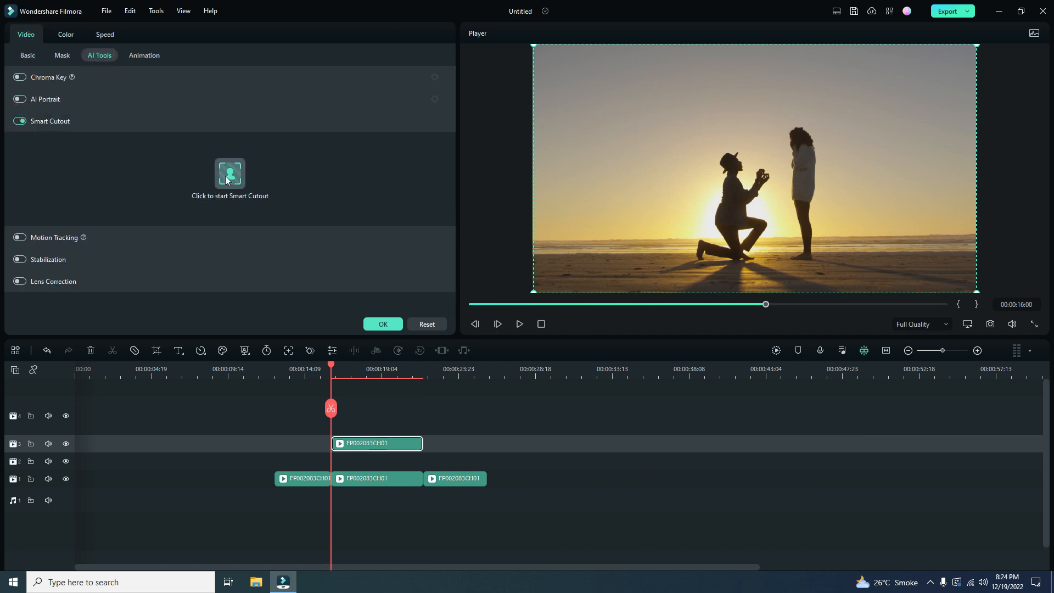
{"action": "left_click", "coordinate": [226, 172]}
{"action": "left_click", "coordinate": [816, 77]}
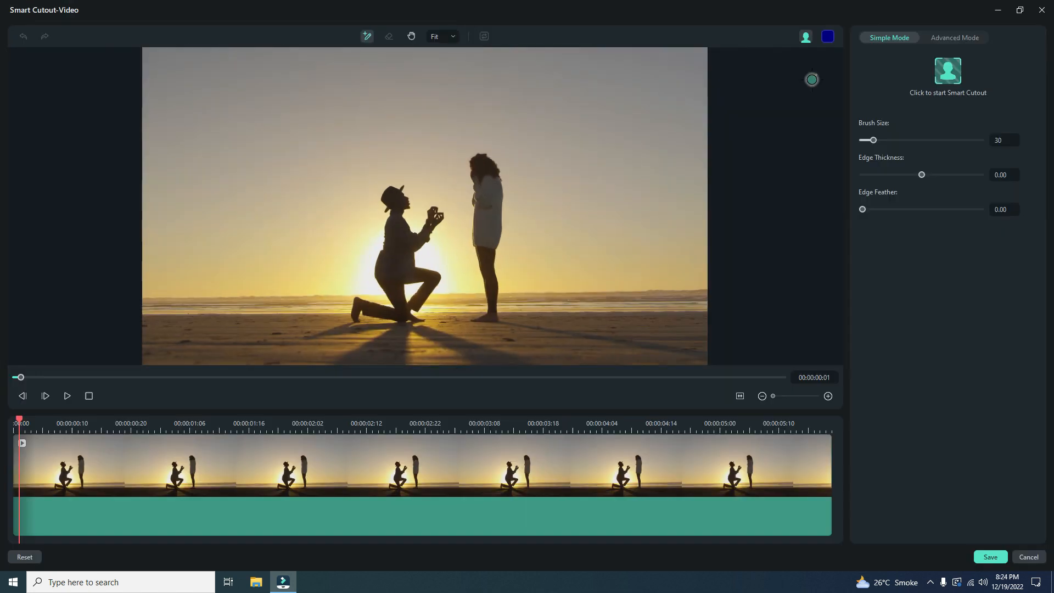
{"action": "mouse_move", "coordinate": [399, 223]}
{"action": "left_mouse_down"}
{"action": "mouse_move", "coordinate": [393, 271]}
{"action": "mouse_move", "coordinate": [406, 313]}
{"action": "left_mouse_up"}
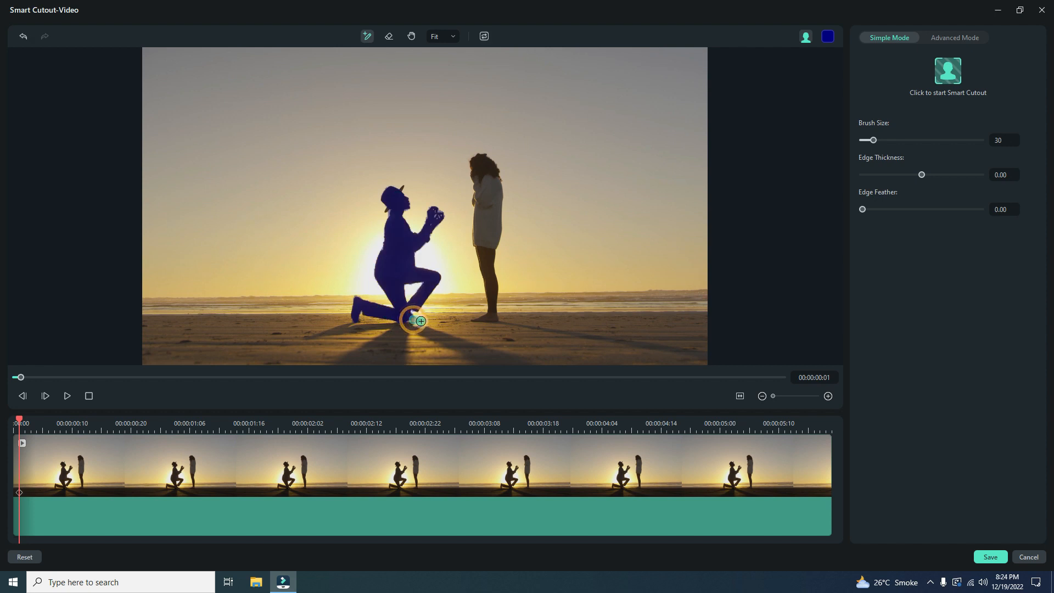
{"action": "left_click_drag", "start_coordinate": [479, 166], "coordinate": [492, 285]}
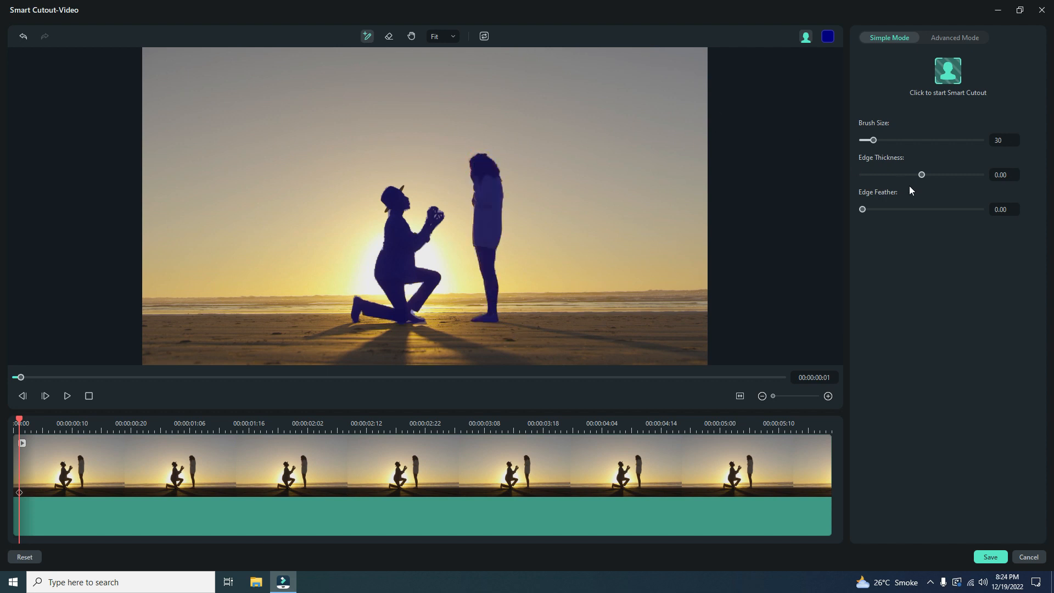
- Set the cutout's edge feather to 2.69, run the Smart Cutout tracking, save the result, and confirm the clip settings
{"action": "left_click_drag", "start_coordinate": [875, 212], "coordinate": [879, 213]}
{"action": "left_click", "coordinate": [949, 71]}
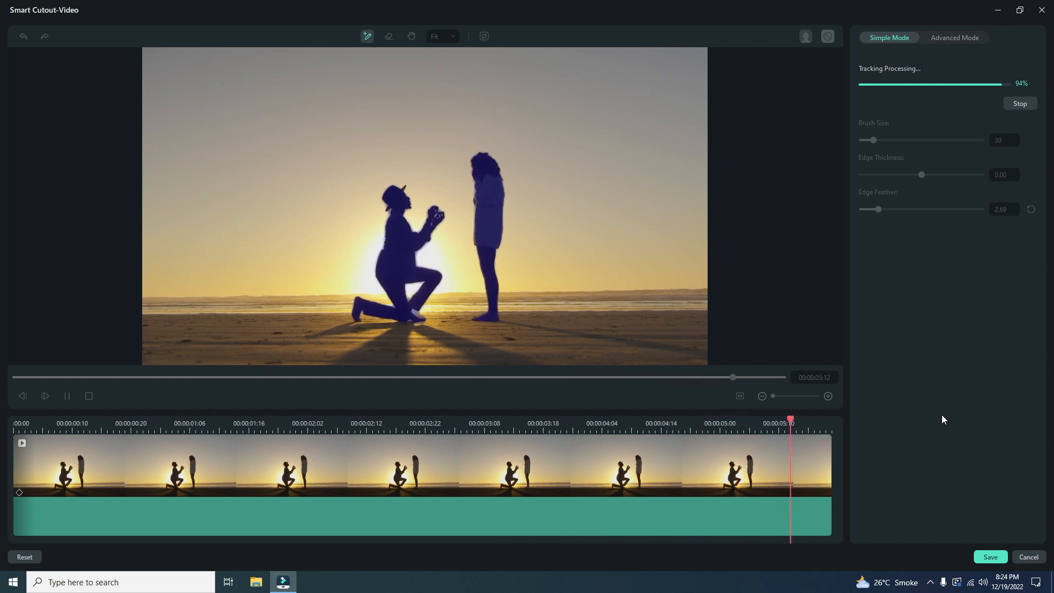
{"action": "left_click", "coordinate": [991, 557]}
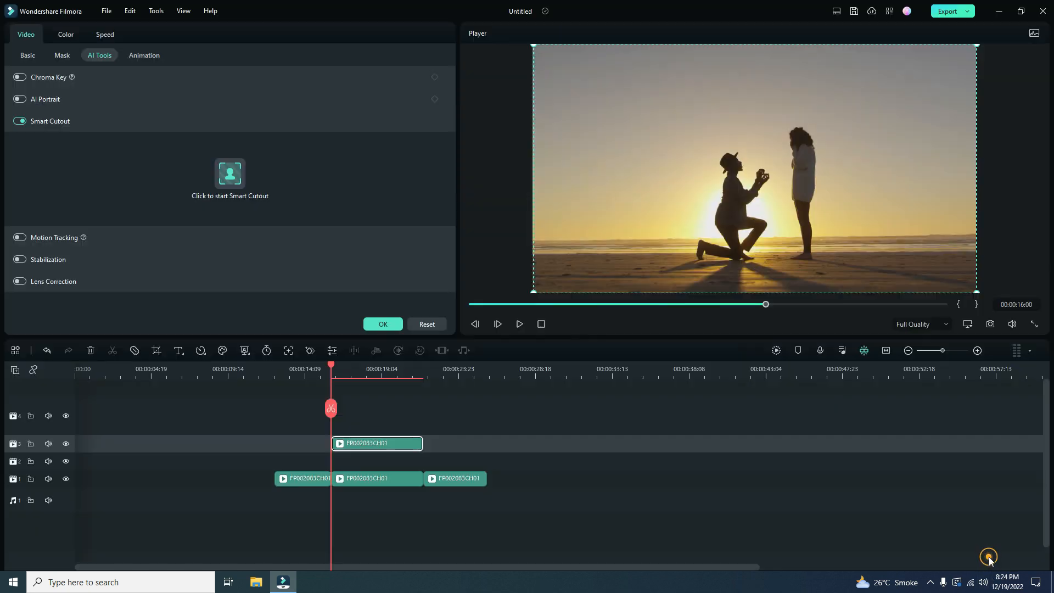
{"action": "left_click", "coordinate": [383, 325]}
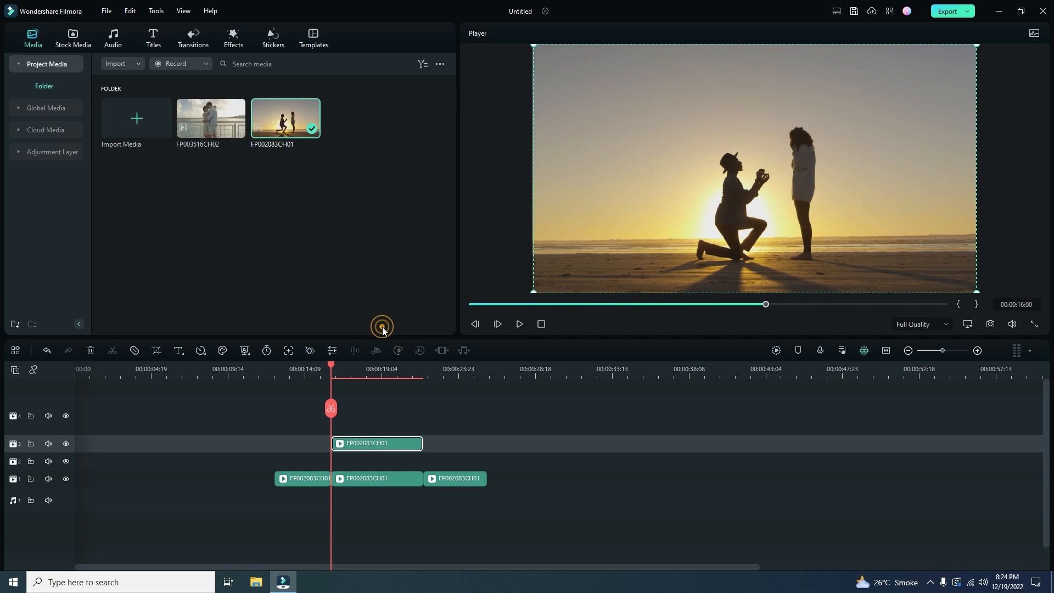
- Add the white Magical Hearts Pack sticker on track 2 below the cutout clip and play back the section
{"action": "left_click", "coordinate": [262, 48]}
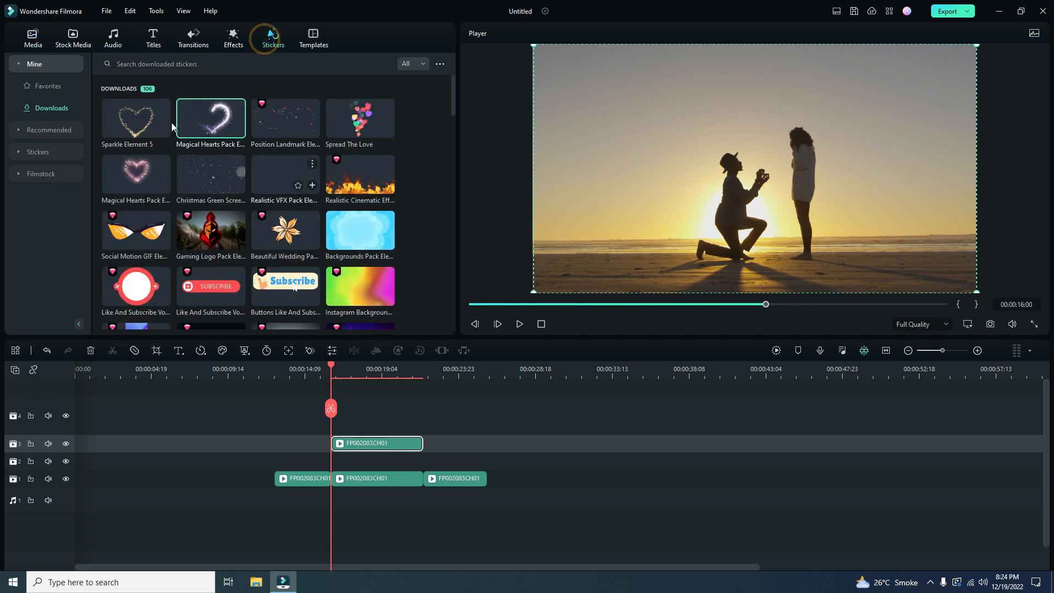
{"action": "left_click_drag", "start_coordinate": [199, 120], "coordinate": [336, 469]}
{"action": "left_click", "coordinate": [520, 324]}
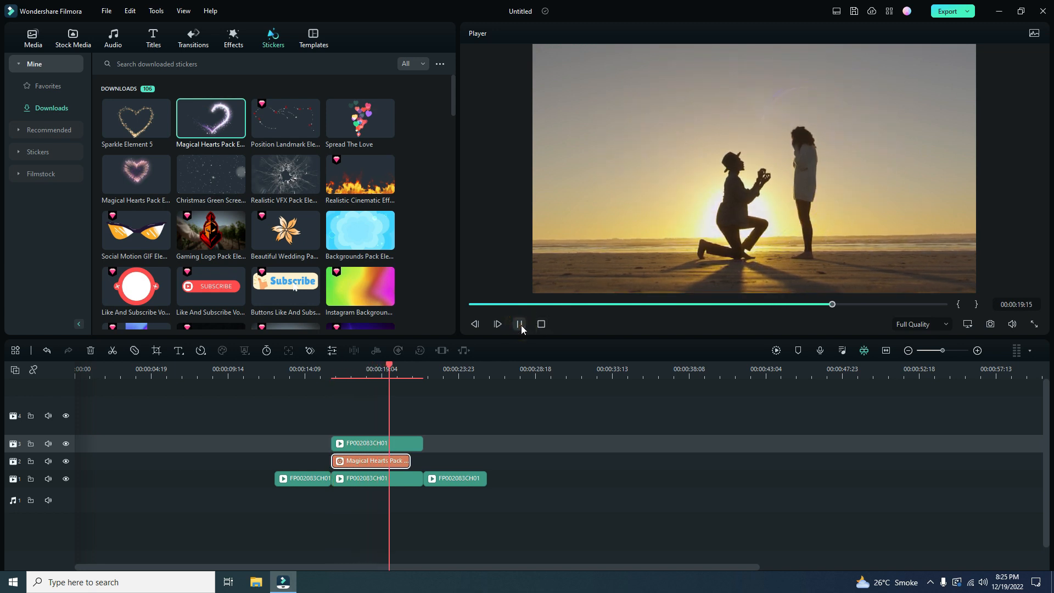
{"action": "left_click", "coordinate": [520, 324]}
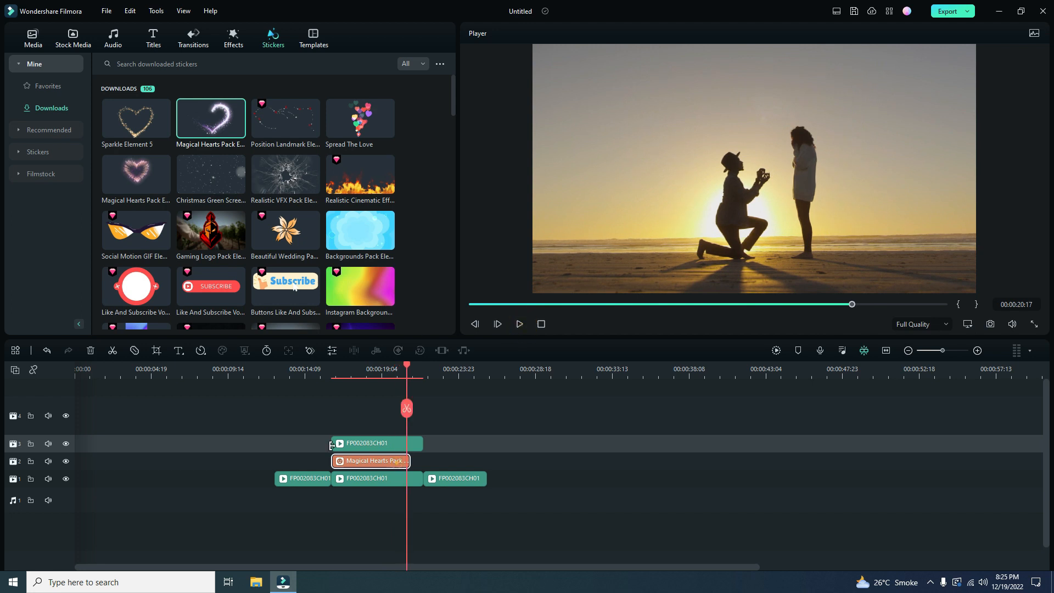
- Replace the Magical Hearts sticker on track 2 with Sparkle Element 5 and move the playhead to 00:00:15:20
{"action": "left_click", "coordinate": [90, 350]}
{"action": "left_click_drag", "start_coordinate": [135, 118], "coordinate": [336, 464]}
{"action": "left_click", "coordinate": [328, 373]}
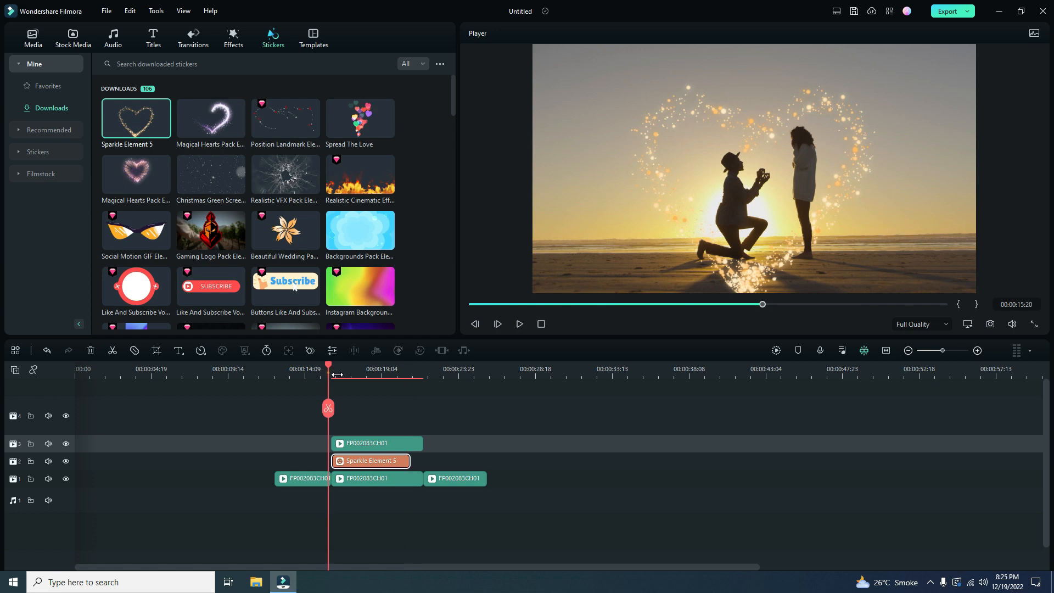